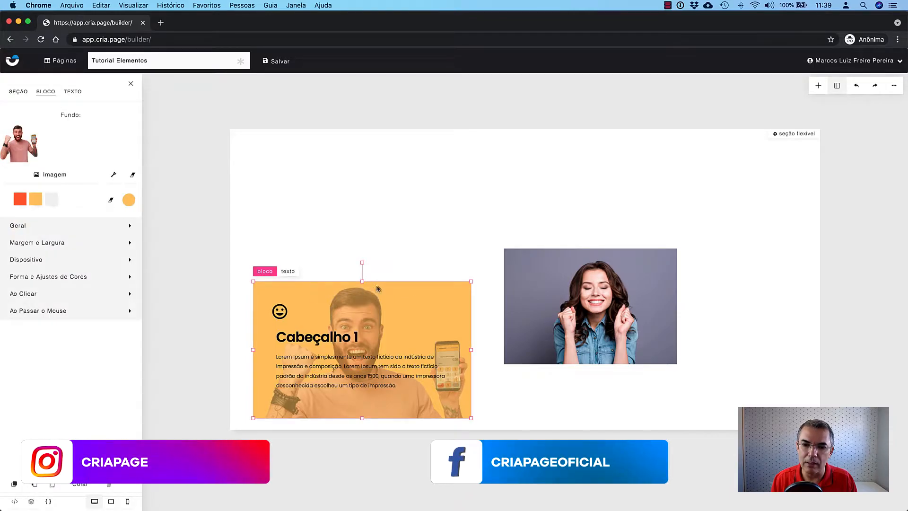
Move the orange text block up in the section and place the woman's image to its right at a lower height
left_click_drag(390, 286, 409, 213)
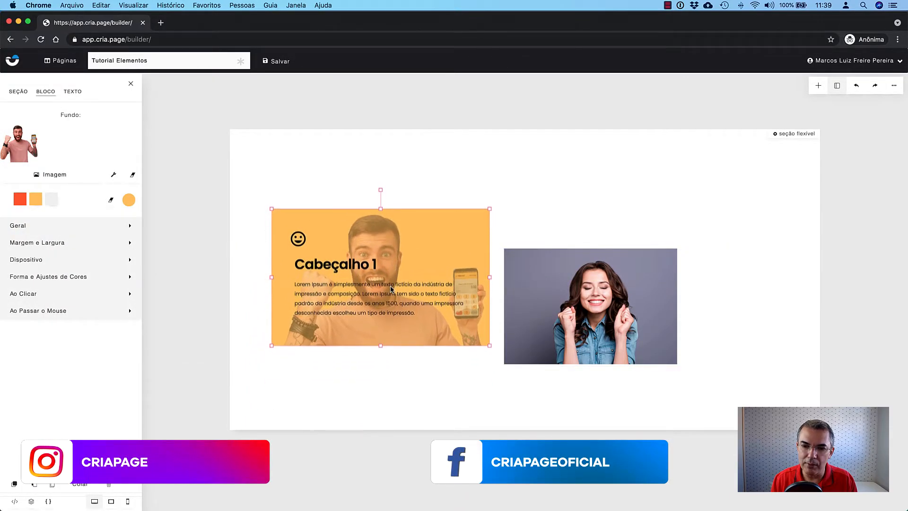
left_click(537, 268)
left_click_drag(538, 268, 610, 241)
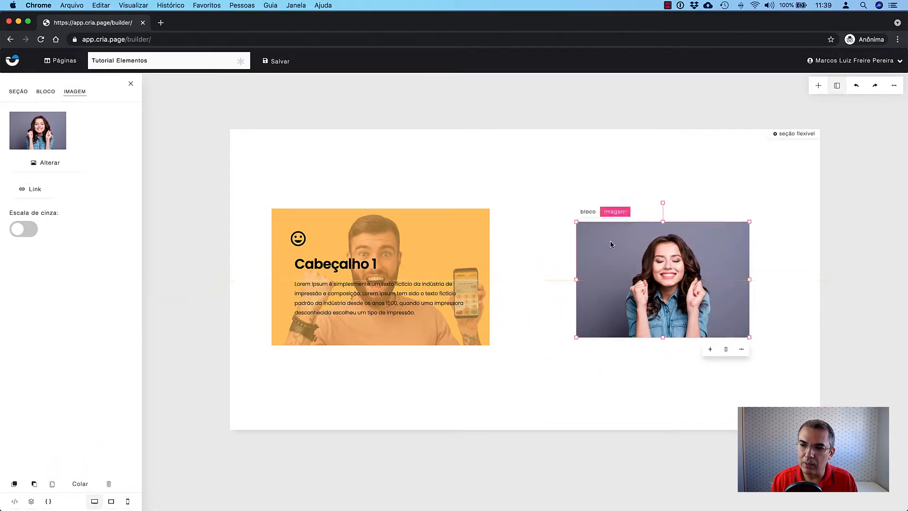
left_click(454, 220)
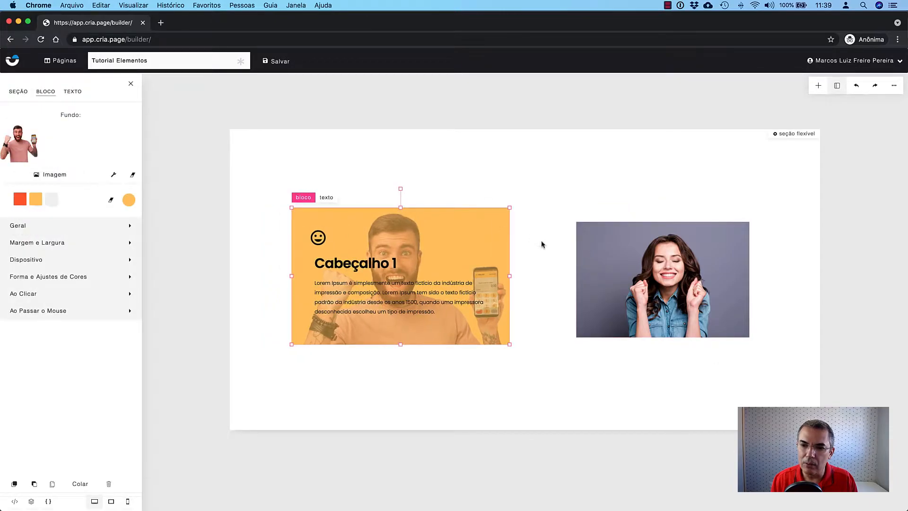
left_click(599, 269)
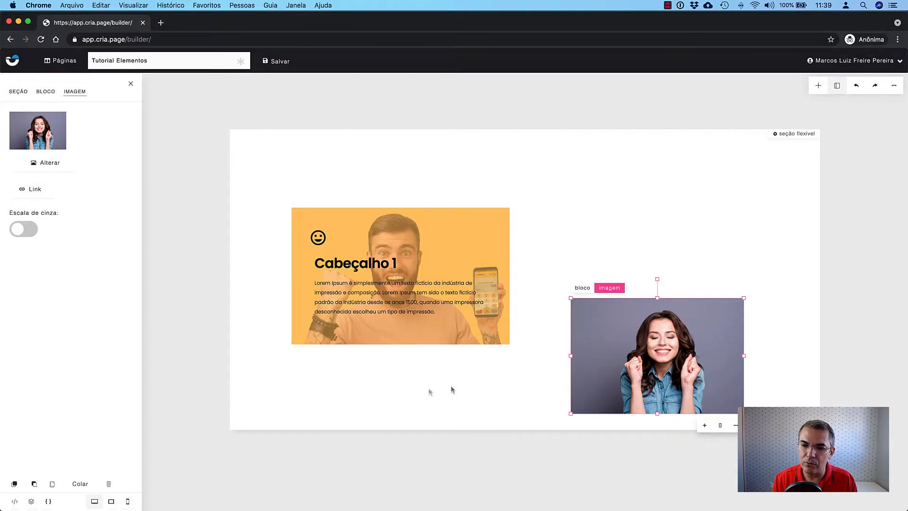
Select the orange text block and the woman's image together and align their top edges
left_click(417, 388)
left_click_drag(274, 414, 774, 195)
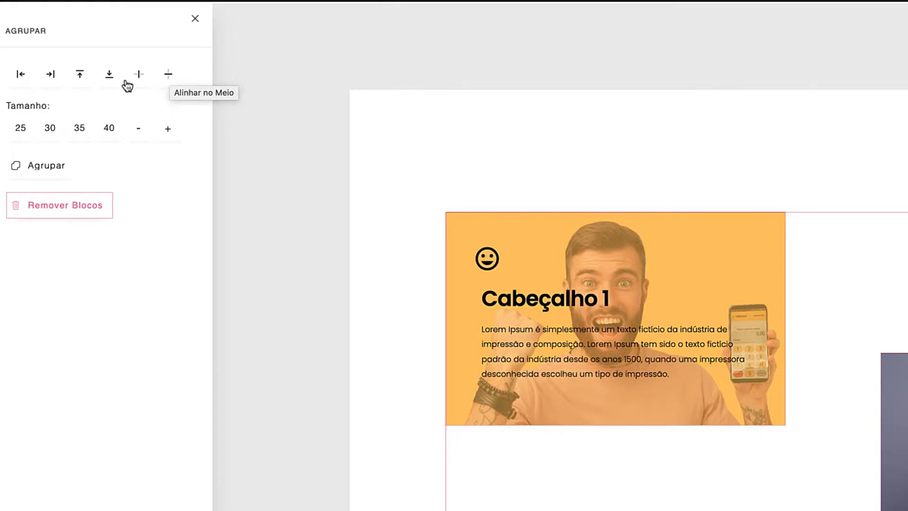
left_click(80, 75)
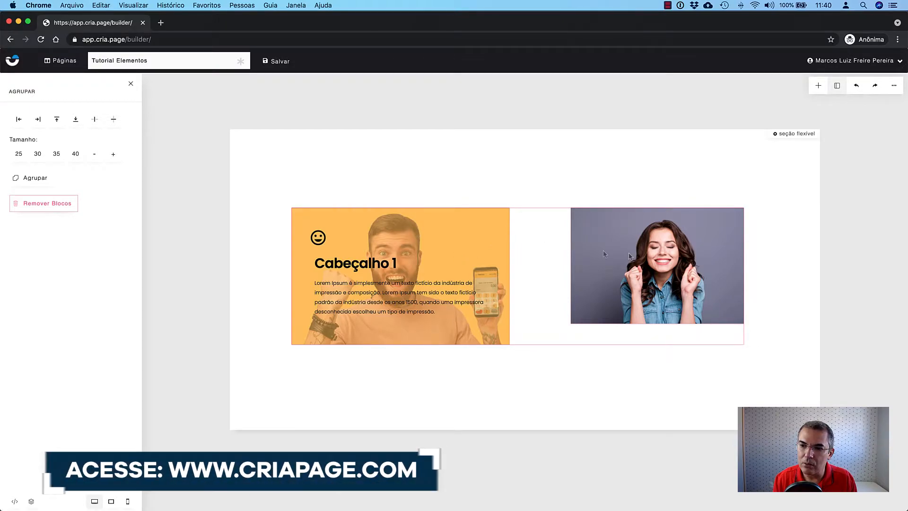
left_click(639, 189)
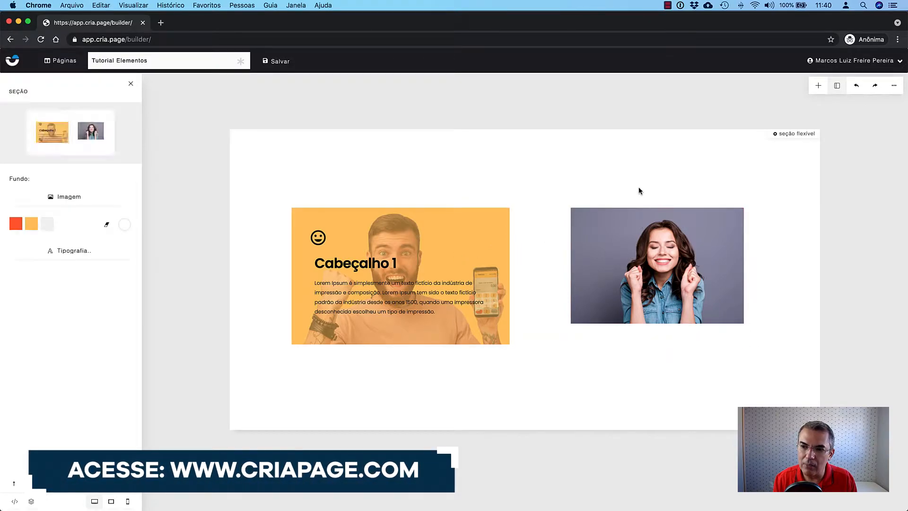
Move the woman's image down, select both blocks together and align them along their horizontal middle line
left_click(628, 235)
left_click_drag(628, 235, 631, 326)
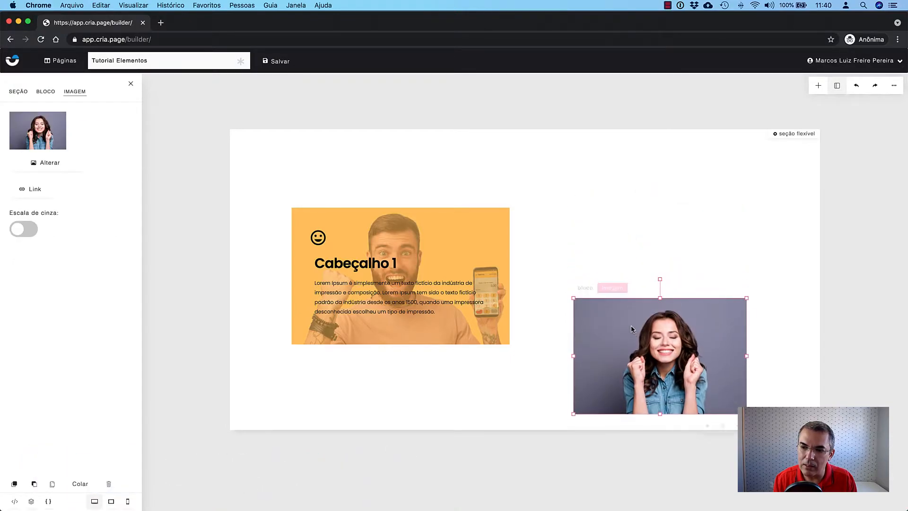
left_click(646, 250)
left_click_drag(432, 170, 687, 387)
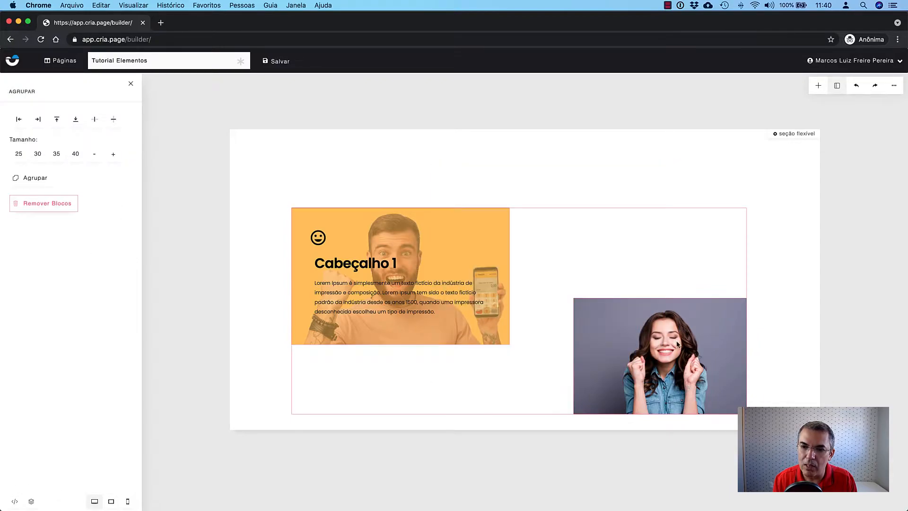
left_click(114, 120)
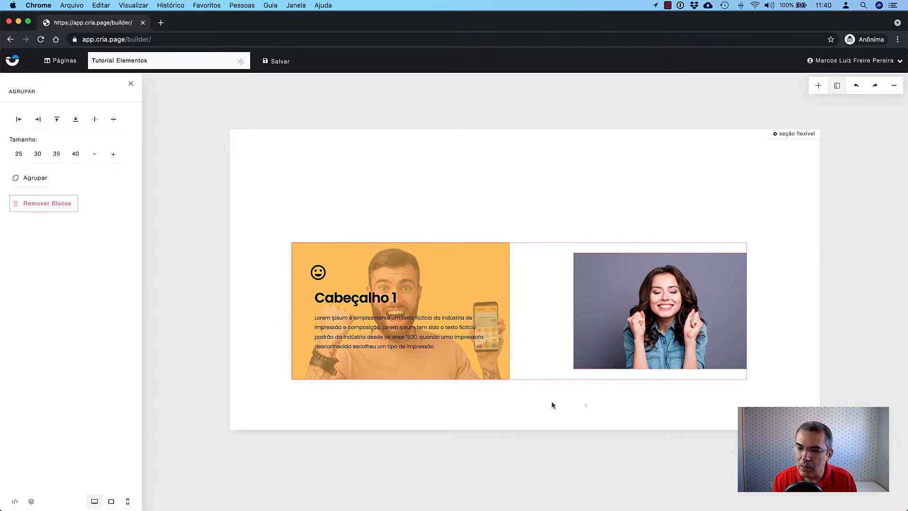
left_click(525, 217)
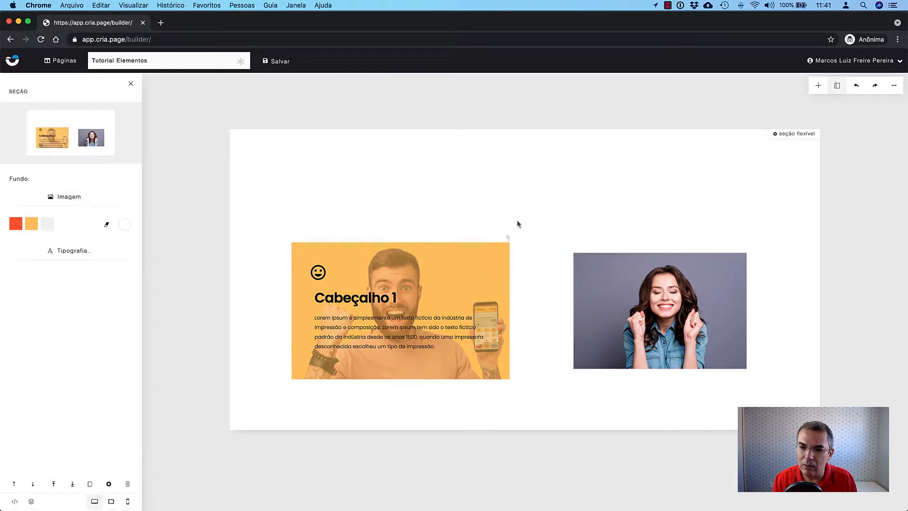
Move the orange text block above the image, select both blocks and align their horizontal centers and bottom edges
left_click_drag(472, 276, 481, 170)
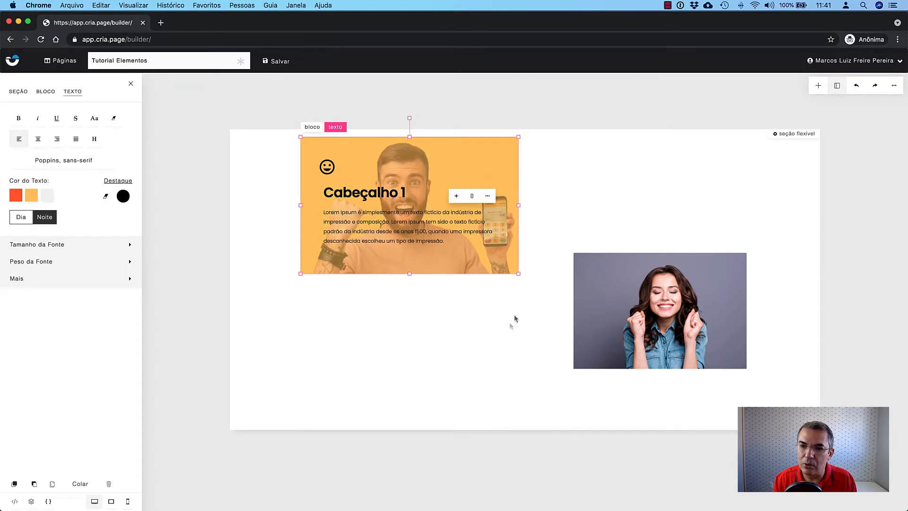
left_click(483, 347)
left_click_drag(441, 382, 725, 220)
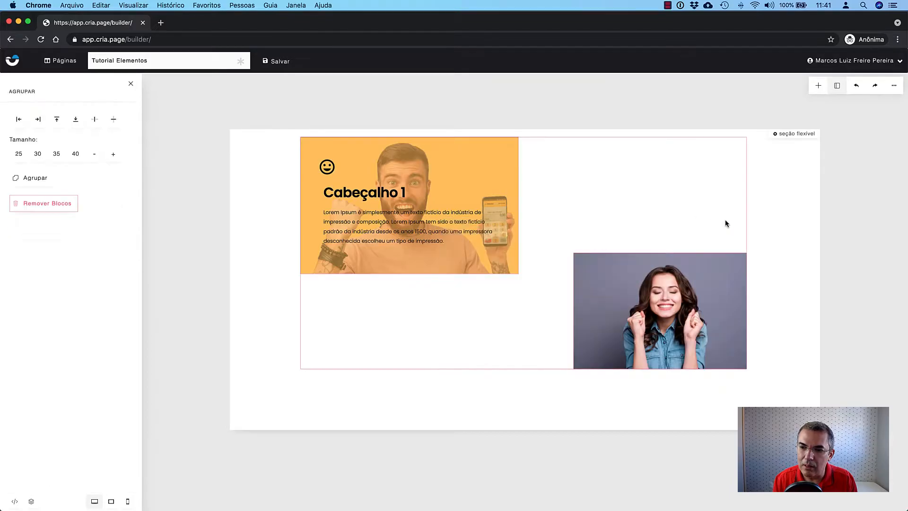
left_click(95, 120)
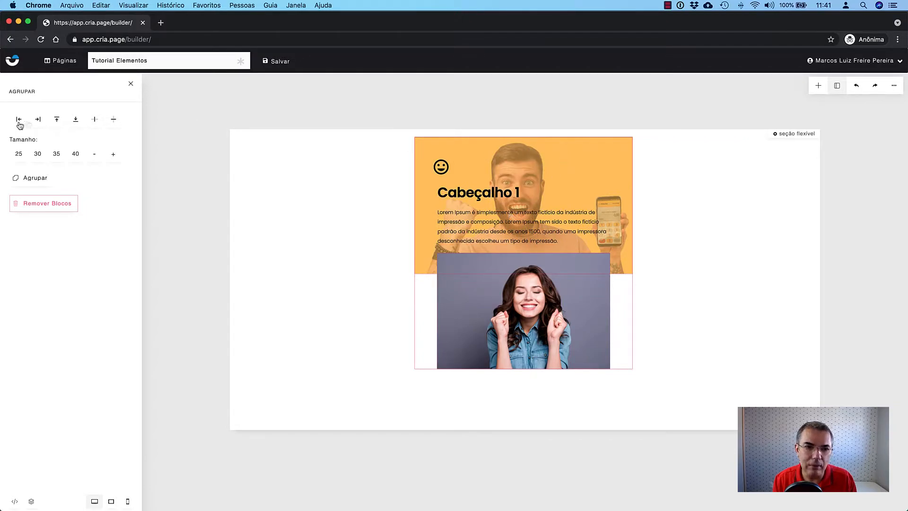
left_click(76, 121)
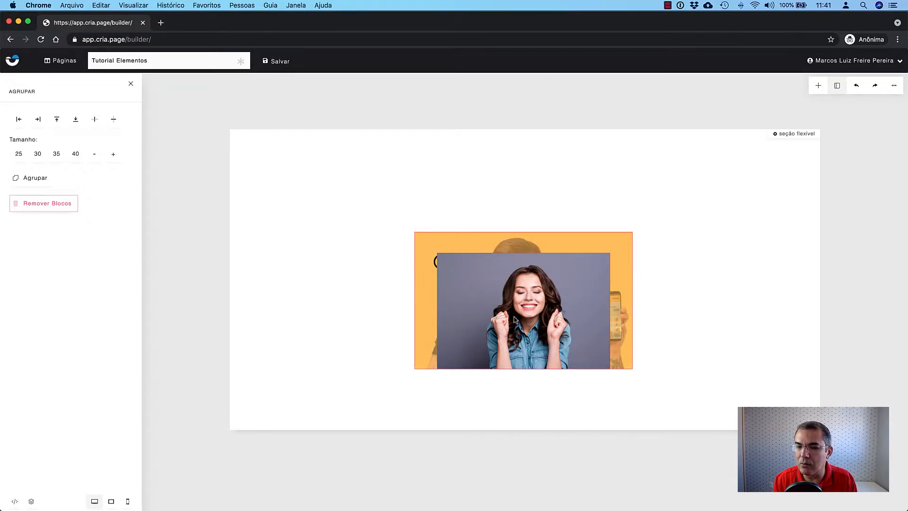
Move the orange text block up and left from behind the image, and select both blocks together
left_click(356, 294)
left_click_drag(419, 256, 305, 209)
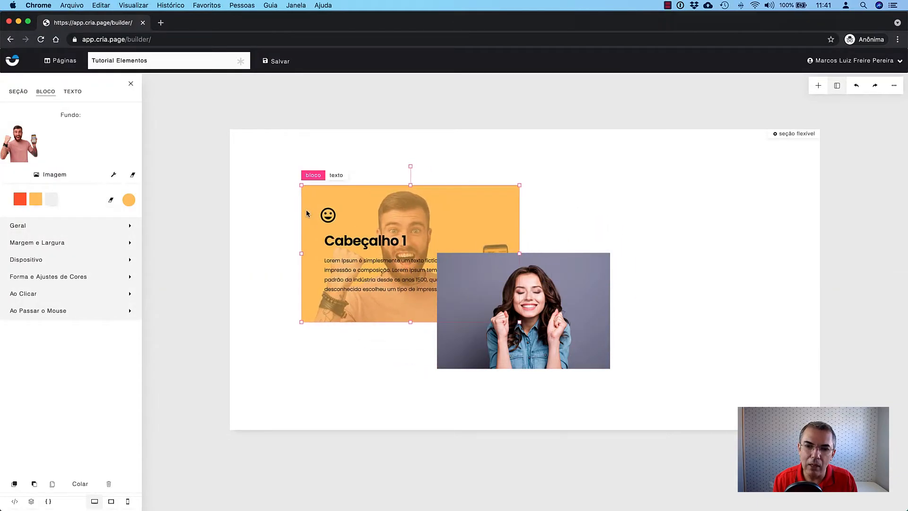
left_click(548, 345)
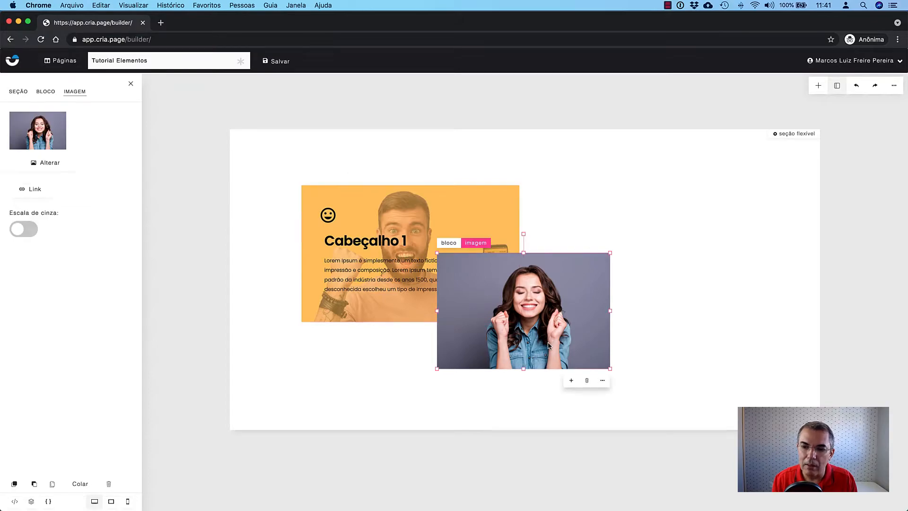
left_click(417, 377)
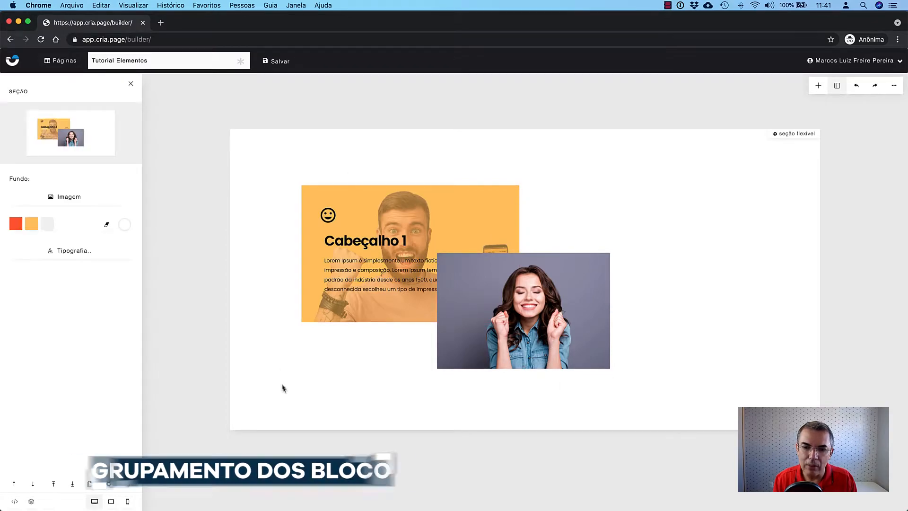
left_click_drag(283, 387, 640, 178)
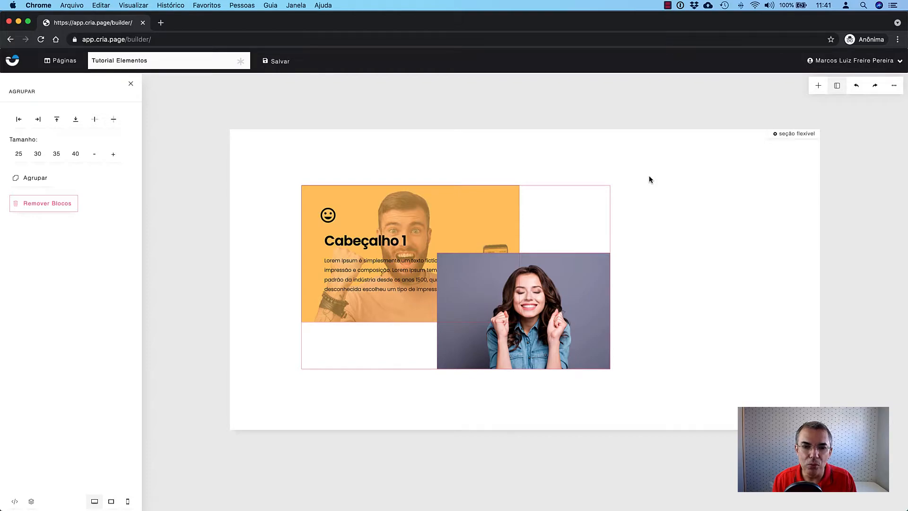
Place the woman's image lower right in the section and move the orange text block so the image overlaps its lower right corner
left_click(682, 286)
left_click_drag(583, 299, 717, 340)
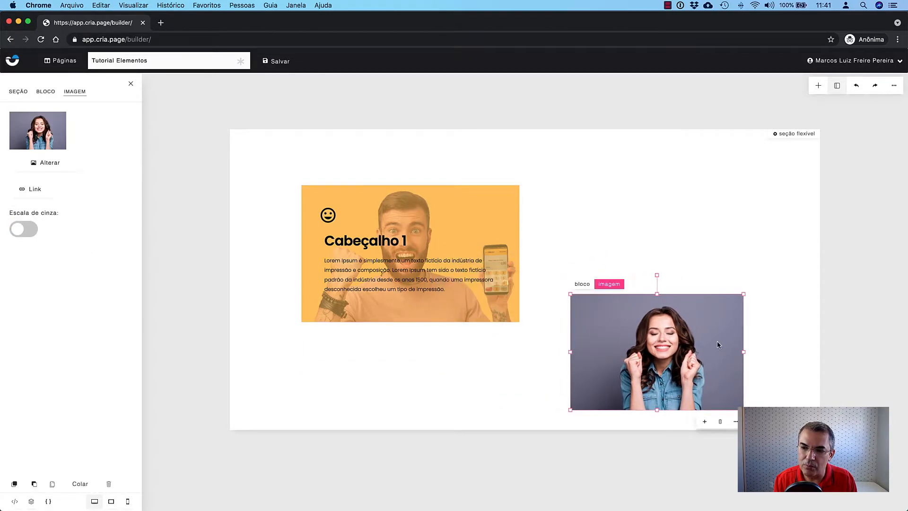
left_click(735, 276)
left_click_drag(487, 259, 589, 241)
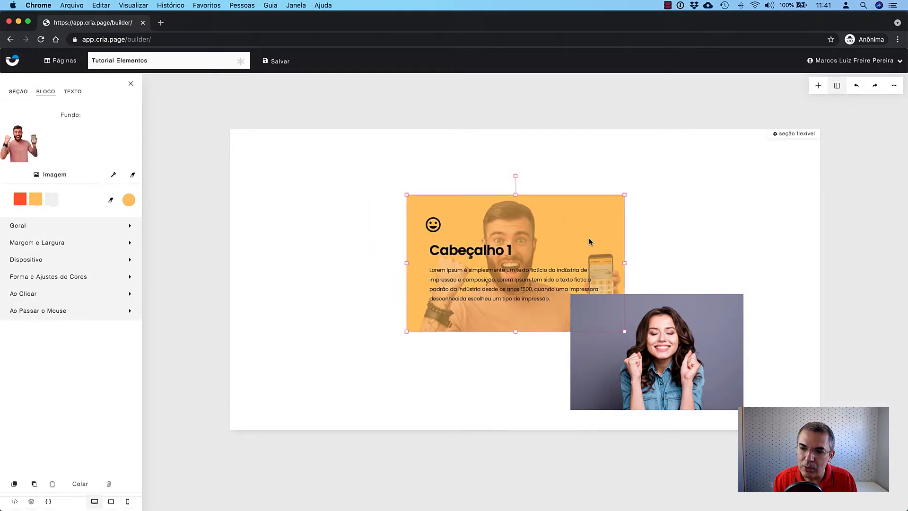
left_click(674, 231)
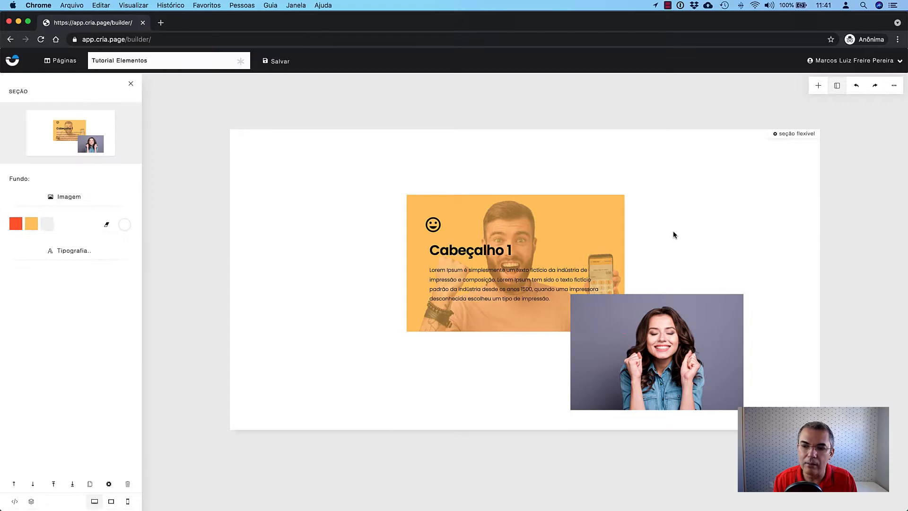
In the tablet layout, enlarge the orange text block and shift it left, and move the image back over its lower right corner
left_click(111, 502)
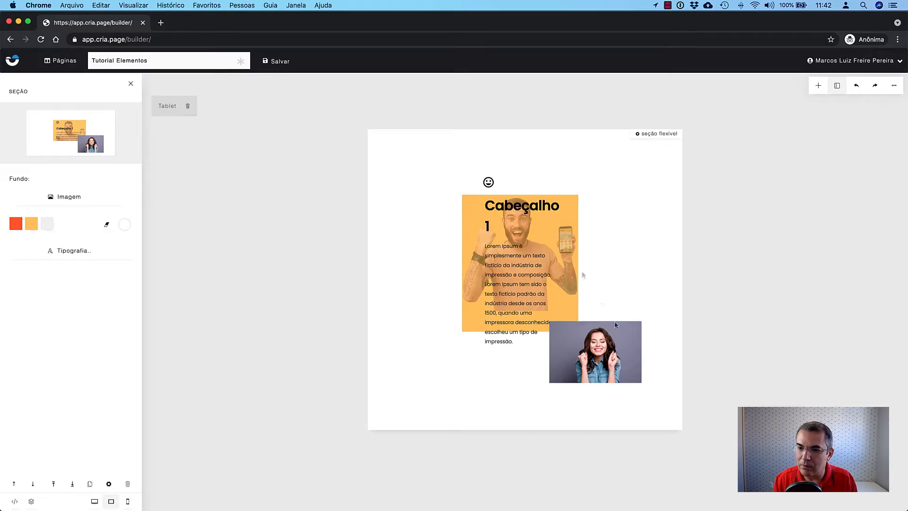
left_click(482, 271)
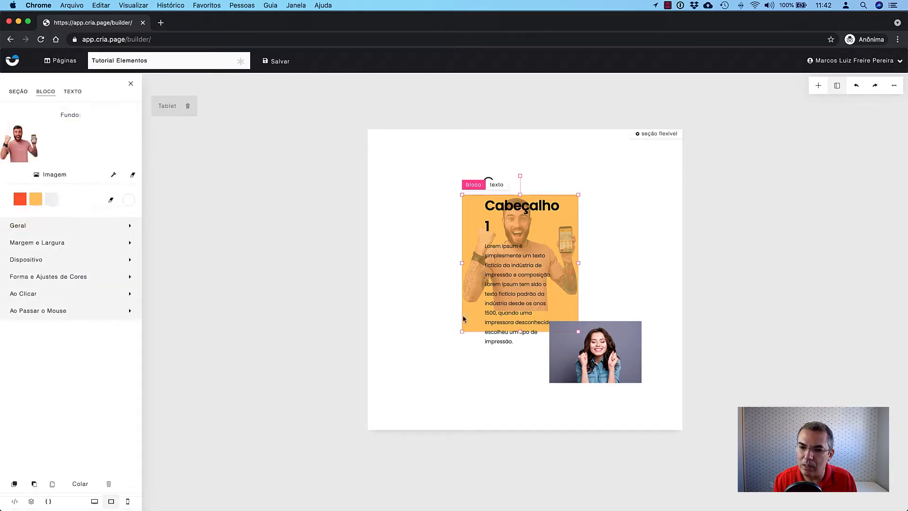
left_click_drag(462, 331, 415, 361)
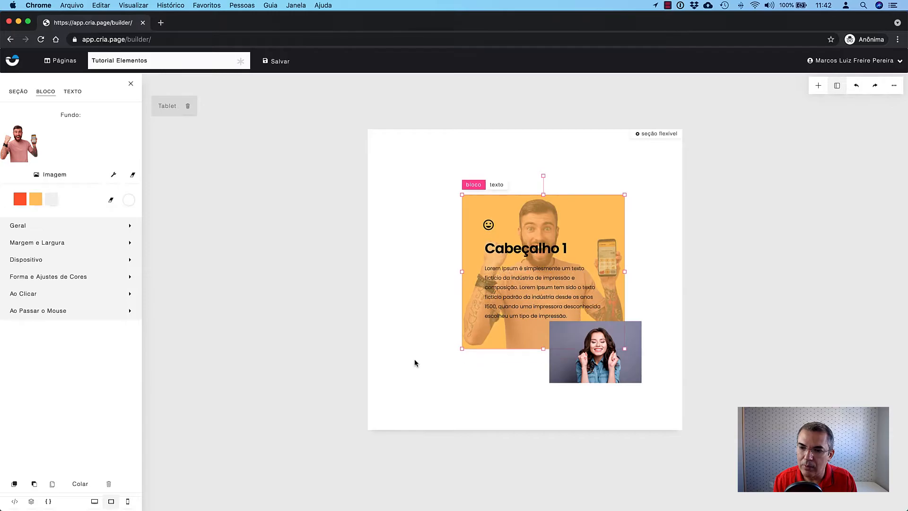
left_click(566, 271)
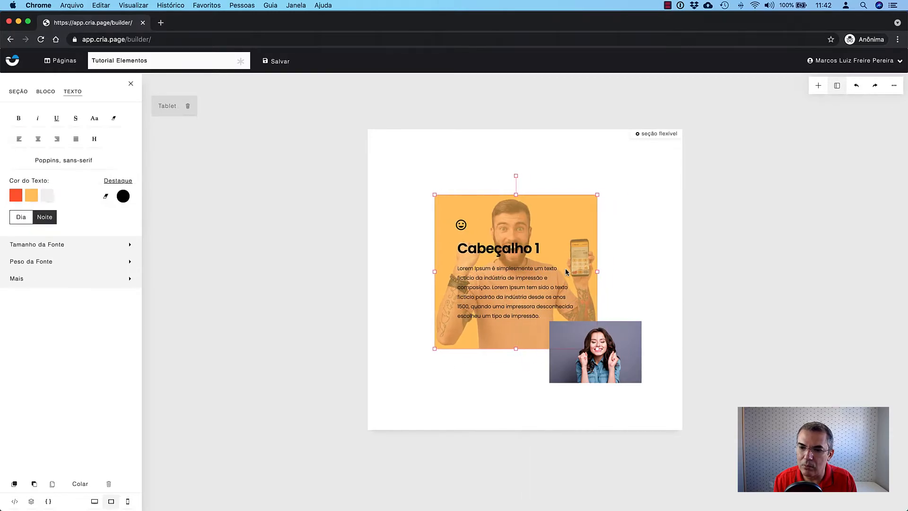
left_click(630, 270)
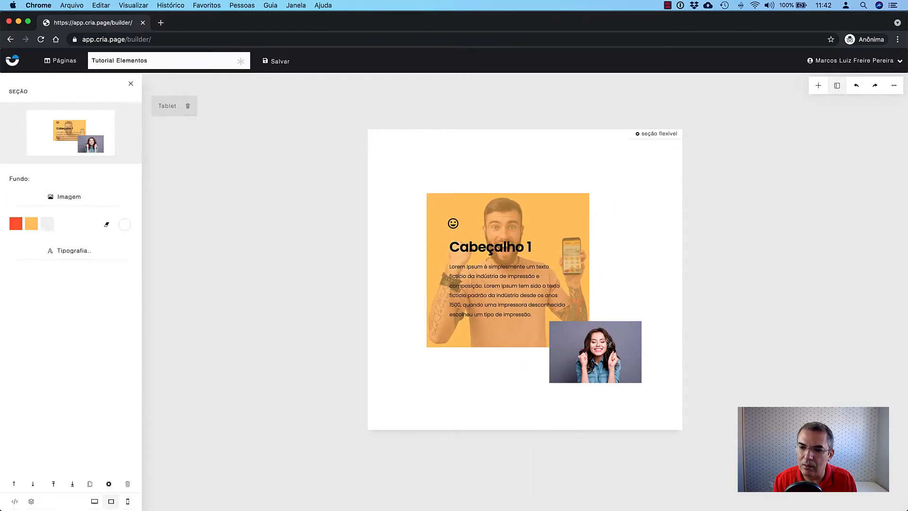
left_click(607, 341)
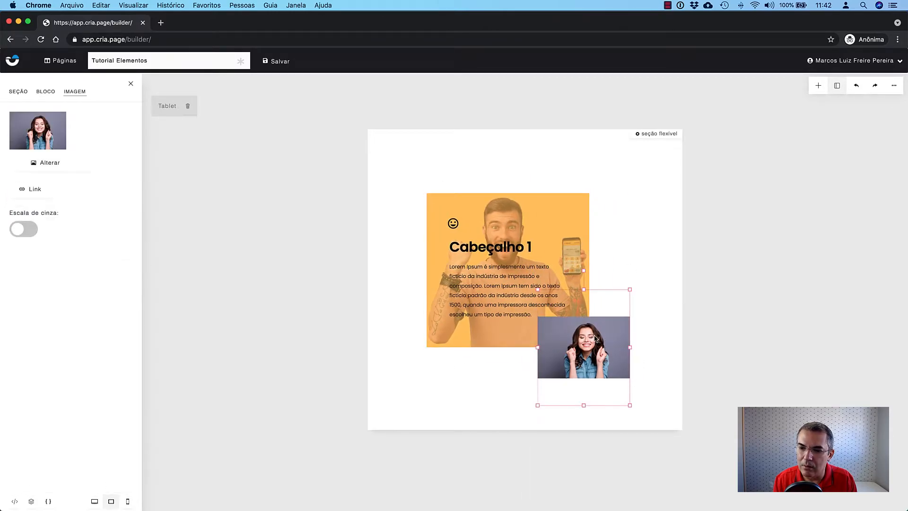
left_click(643, 345)
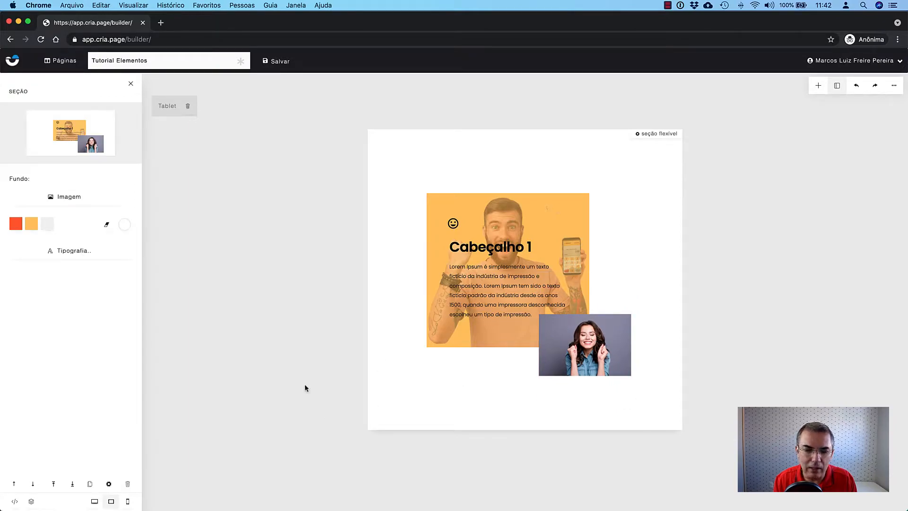
Check how the two blocks stack in the phone layout and return to the desktop layout
left_click(128, 502)
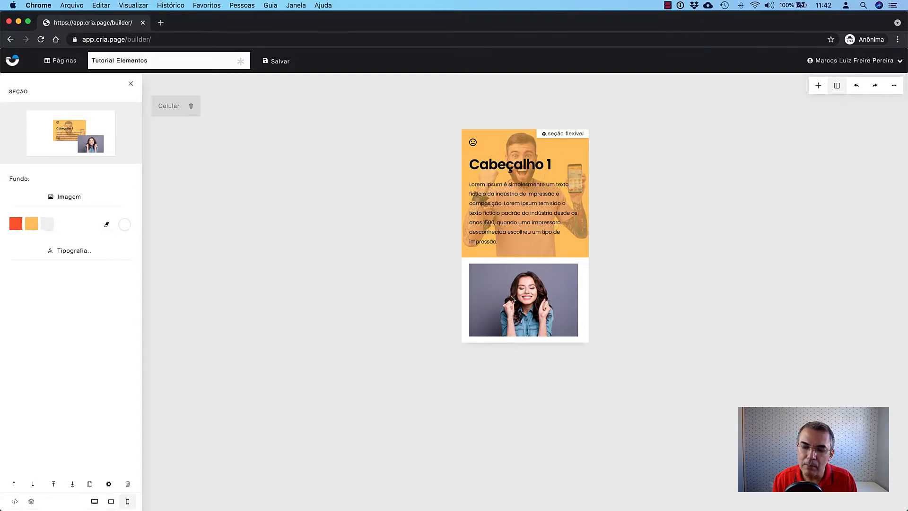
left_click(94, 501)
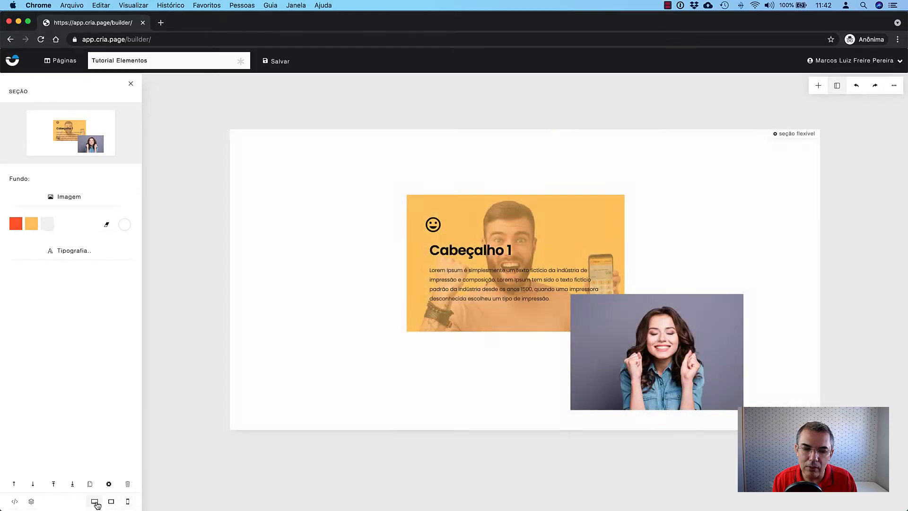
Move the woman's image further left under the text block, and shift both blocks together up and left
left_click_drag(607, 351, 571, 348)
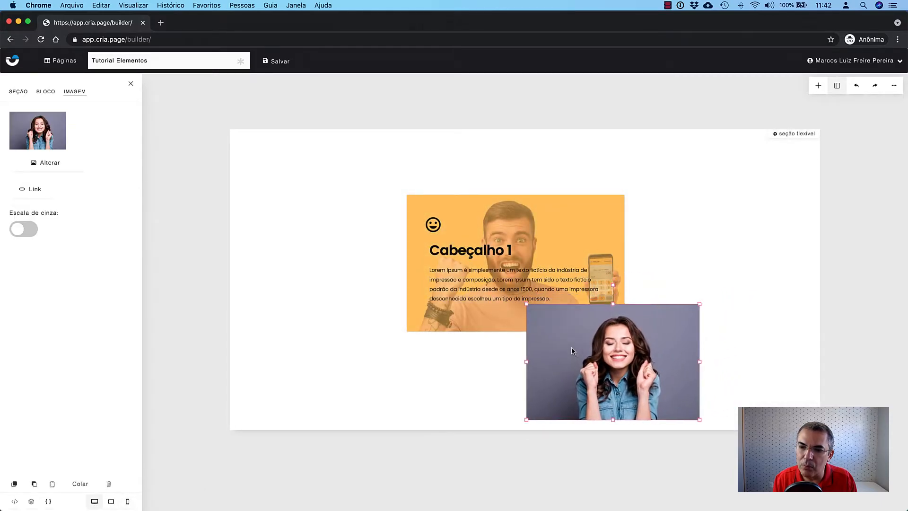
left_click(655, 278)
left_click_drag(376, 160, 716, 430)
left_click_drag(679, 370, 630, 342)
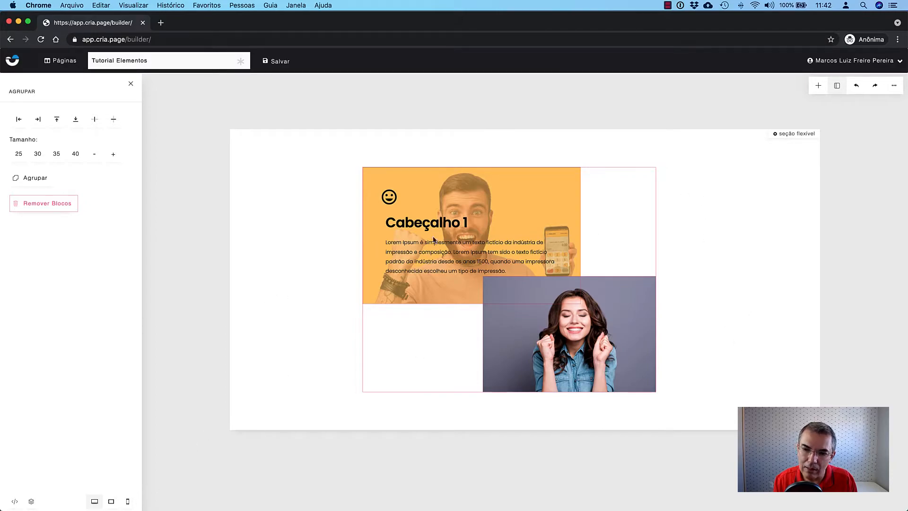
Check the phone layout again with the moved blocks and go back to the desktop layout
left_click(127, 501)
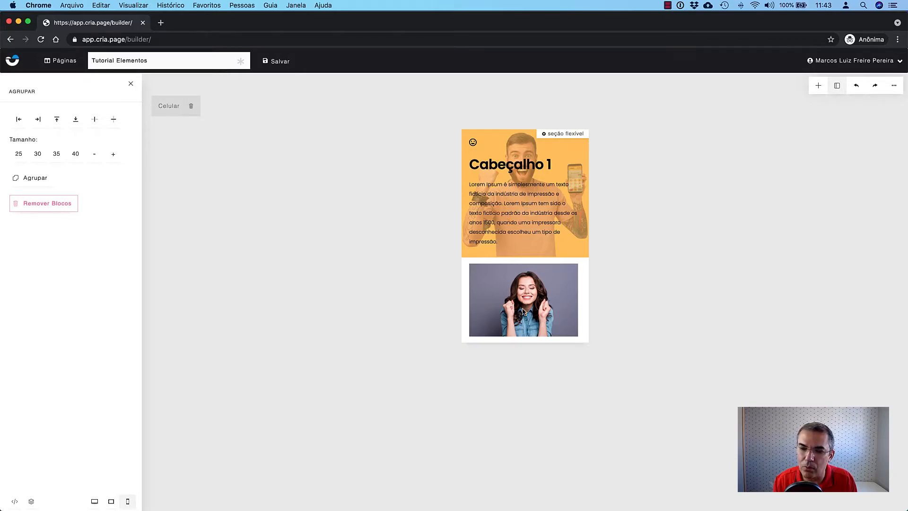
left_click(95, 502)
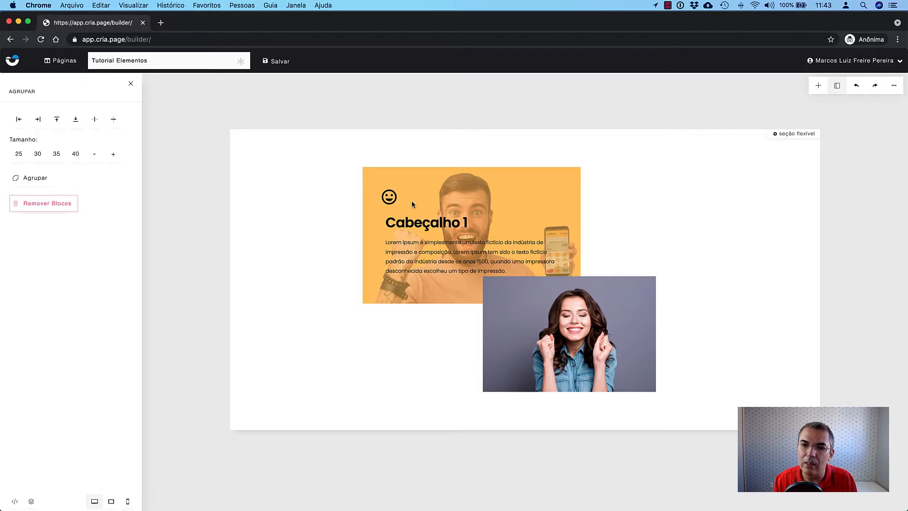
Select the orange text block and the woman's image together and group them
left_click(342, 149)
left_click_drag(343, 149, 703, 414)
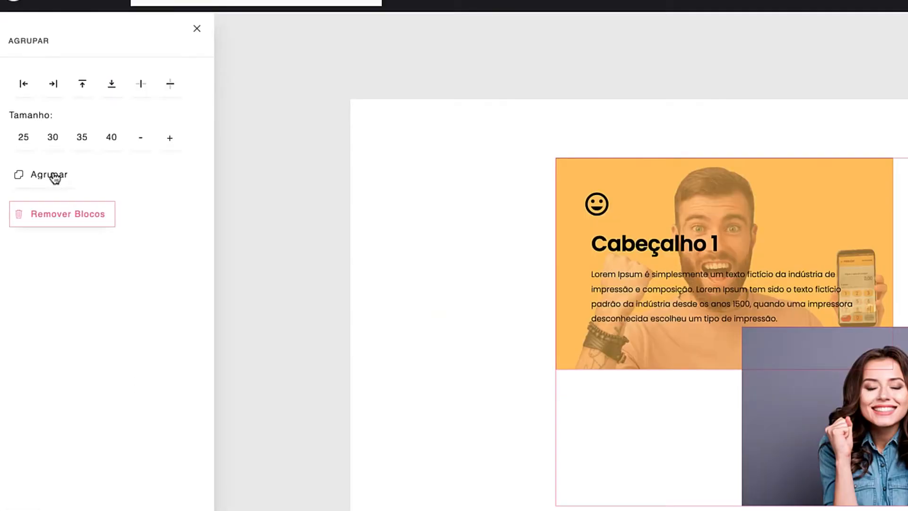
left_click(38, 179)
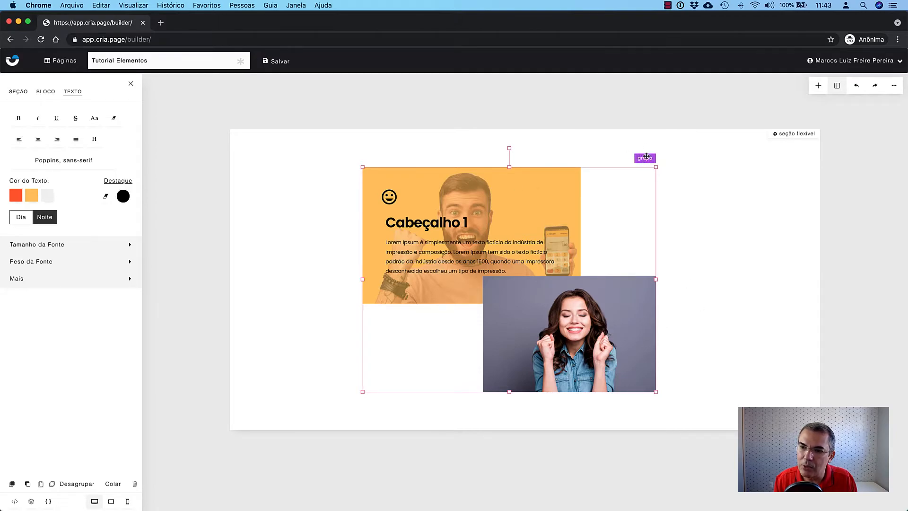
Move the grouped blocks as one unit within the section, leaving them slightly right of where they started
left_click_drag(648, 162, 716, 164)
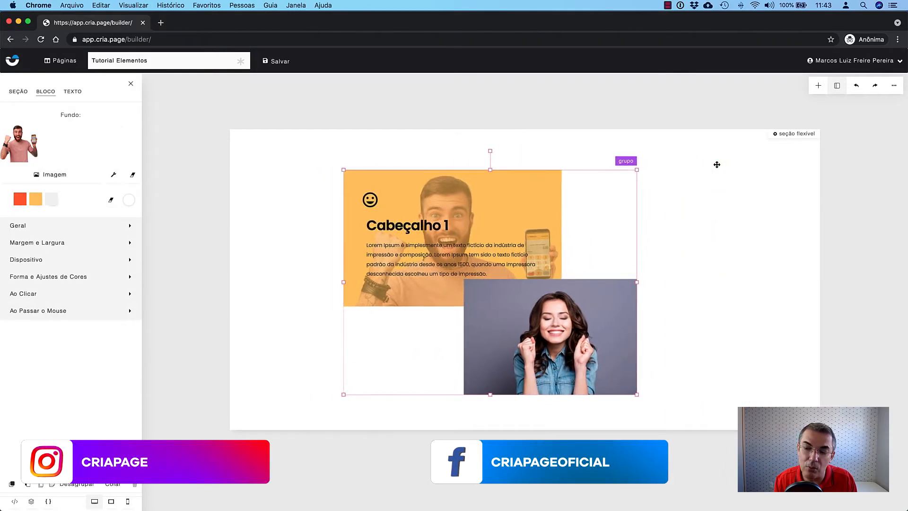
left_click(679, 180)
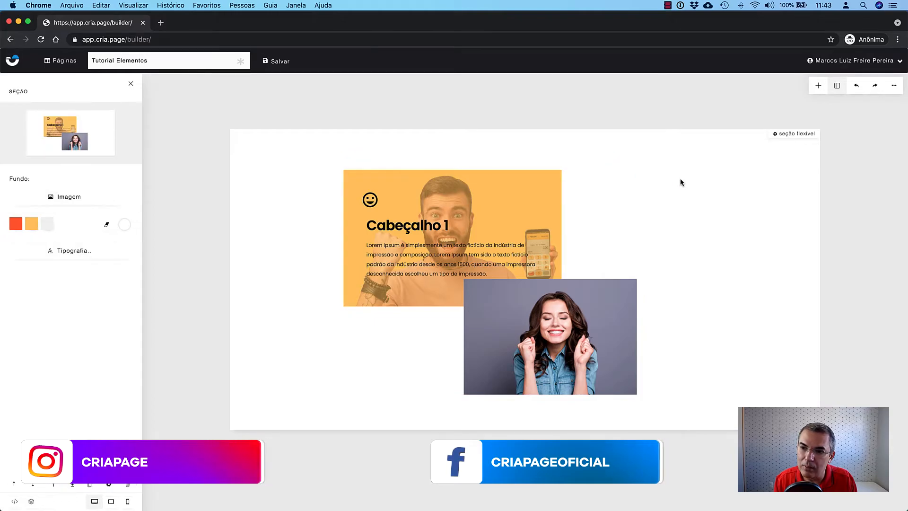
left_click(613, 179)
left_click_drag(626, 161, 676, 159)
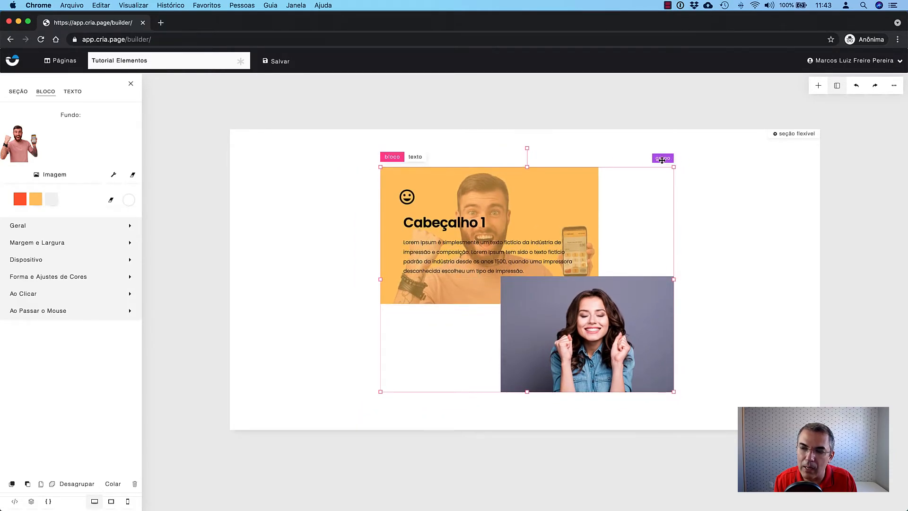
left_click(695, 164)
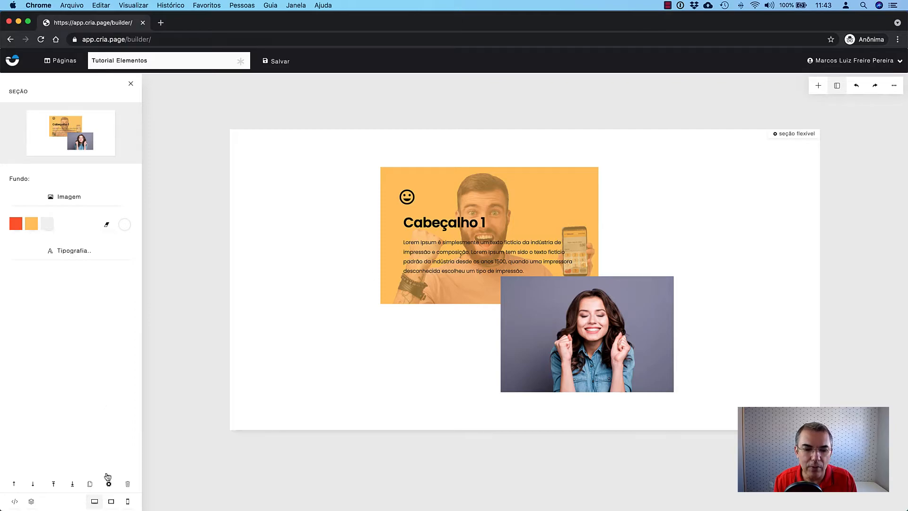
In the phone layout, make the grouped orange text block taller and wide enough to nearly fill the section
left_click(128, 502)
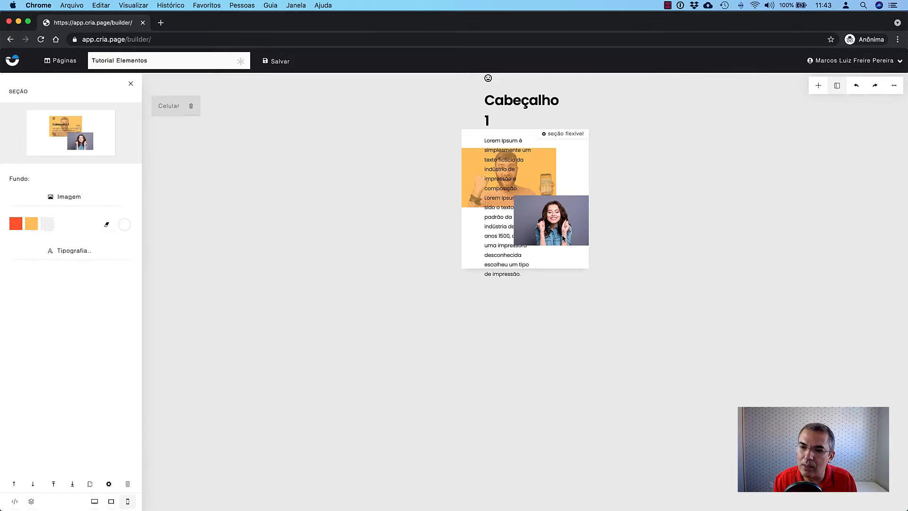
left_click(498, 238)
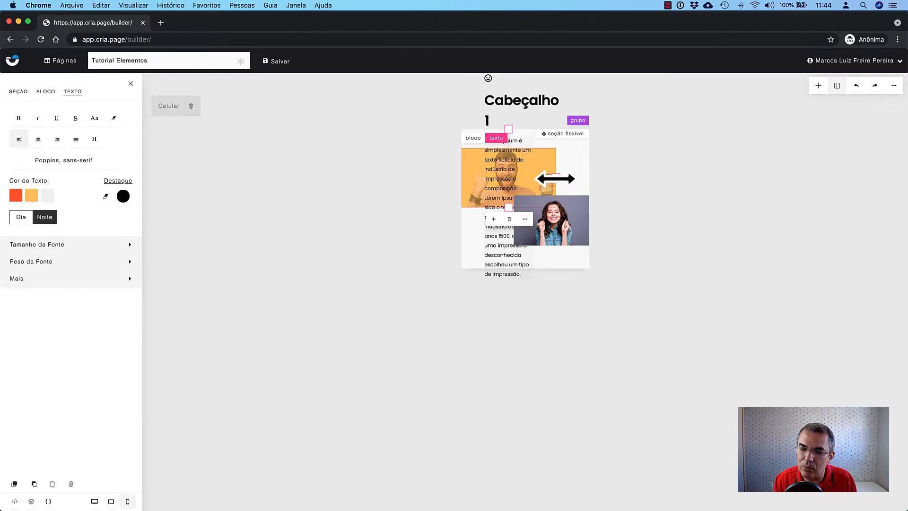
left_click_drag(557, 179, 556, 181)
left_click_drag(510, 207, 515, 296)
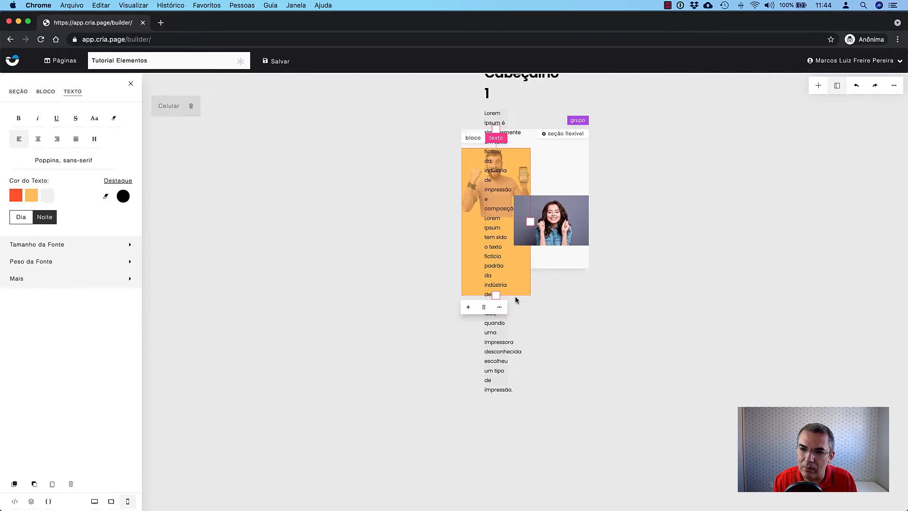
left_click_drag(530, 221, 594, 226)
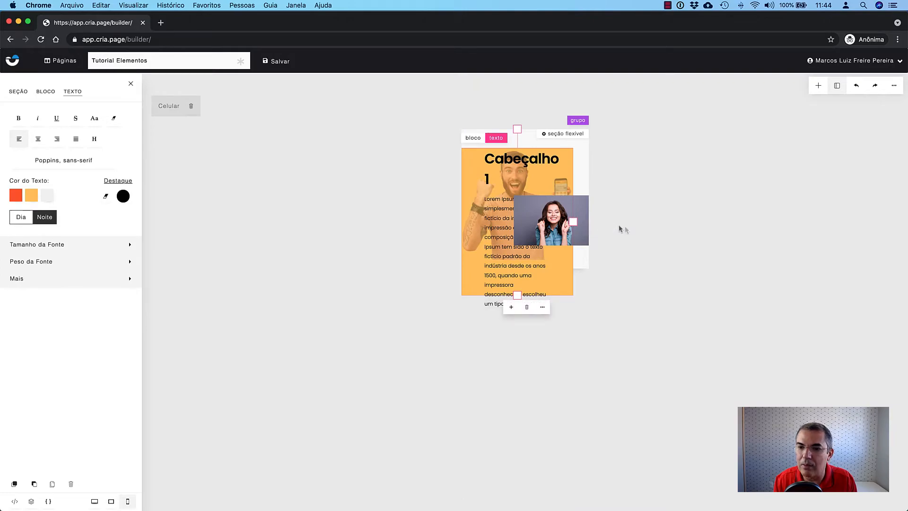
Move the woman's image down over the lower right corner of the text block in the phone layout
left_click(581, 205)
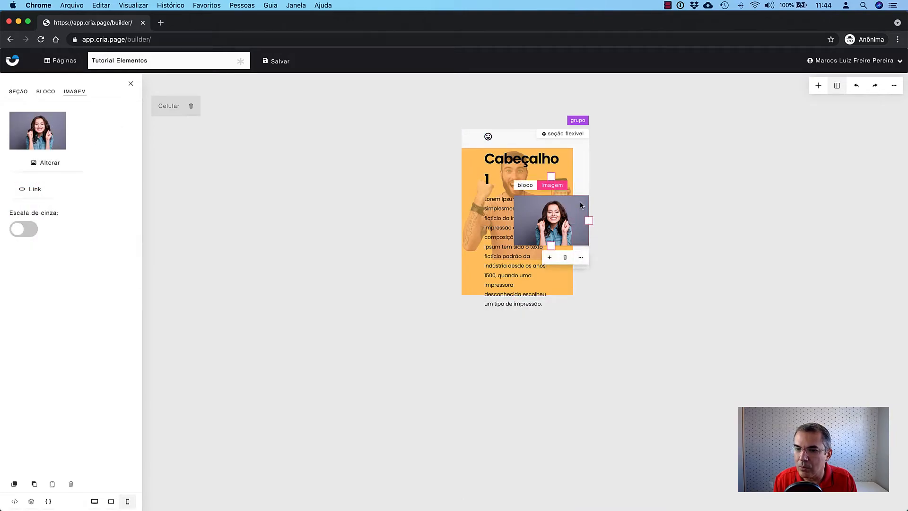
left_click_drag(580, 200, 581, 260)
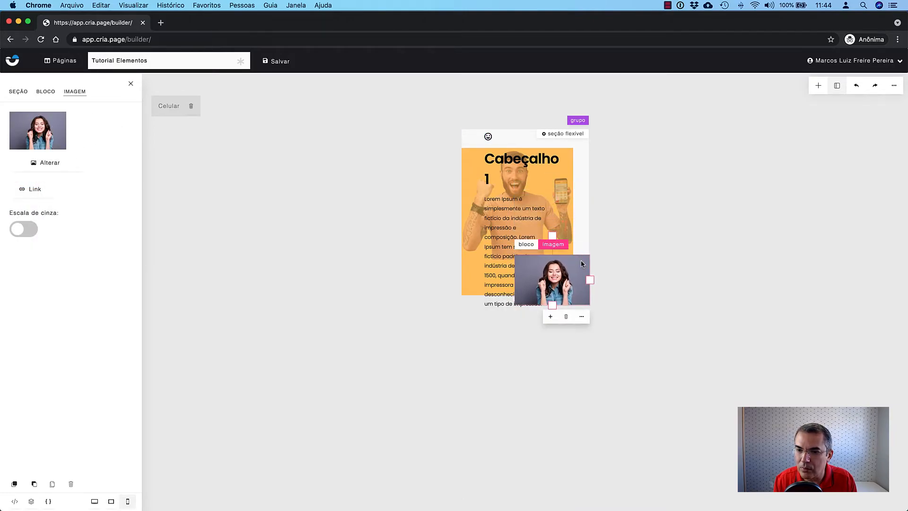
left_click(584, 228)
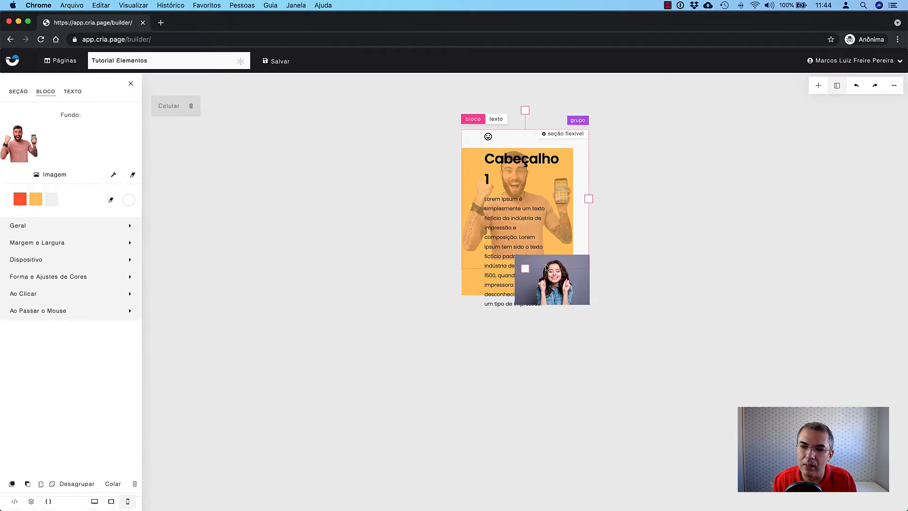
left_click(614, 239)
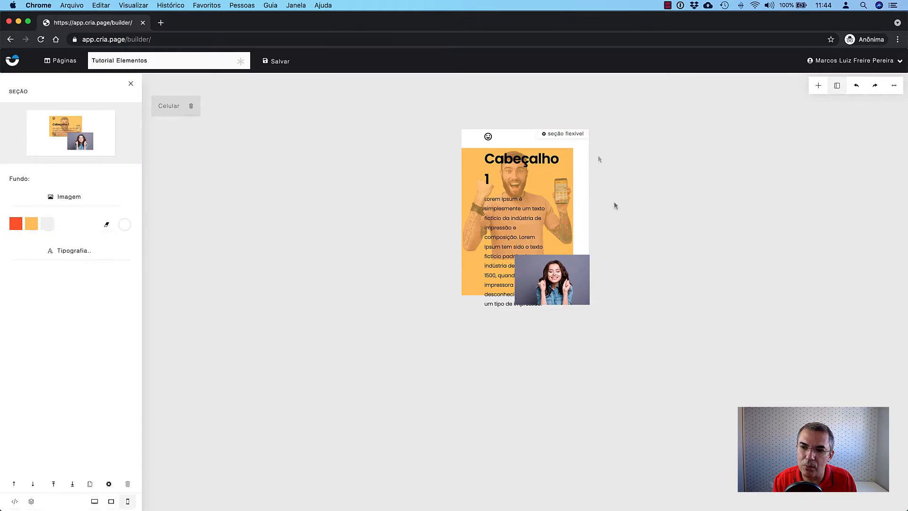
In the tablet layout, widen and heighten the squeezed orange text block and place it up and left behind the image
left_click(112, 501)
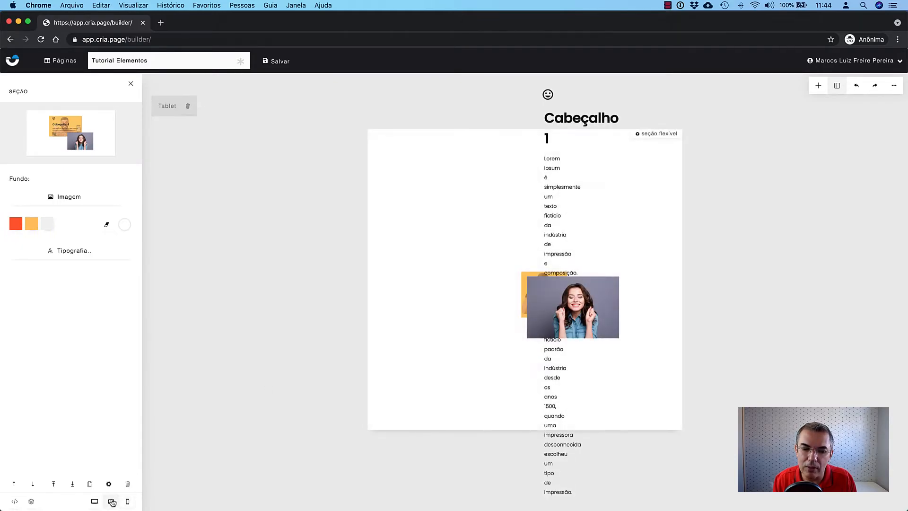
left_click(556, 254)
left_click_drag(523, 297, 360, 385)
left_click_drag(683, 322, 564, 229)
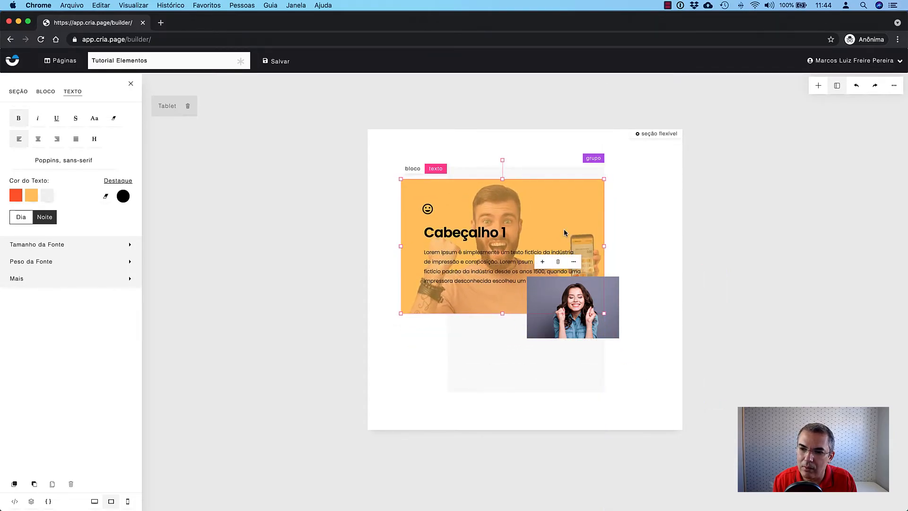
left_click(598, 167)
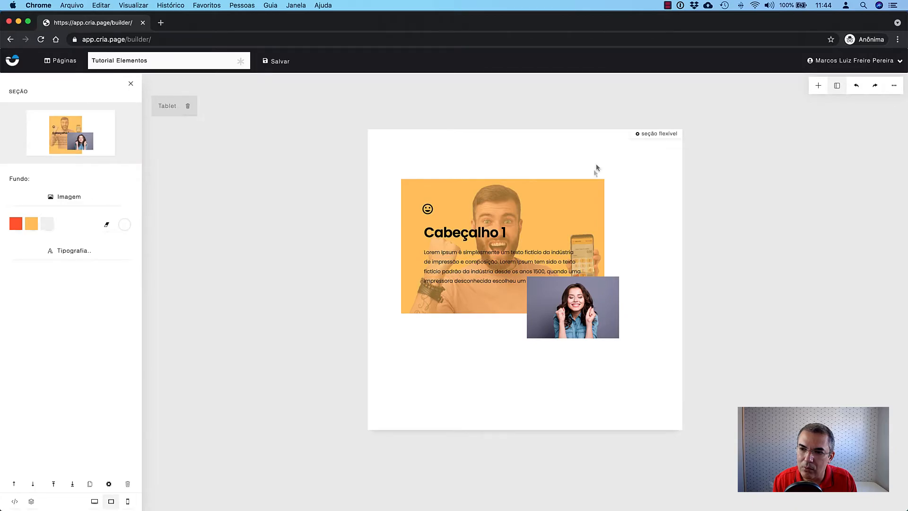
Move the whole group slightly right and down in the tablet layout
left_click(592, 177)
left_click_drag(595, 160, 618, 167)
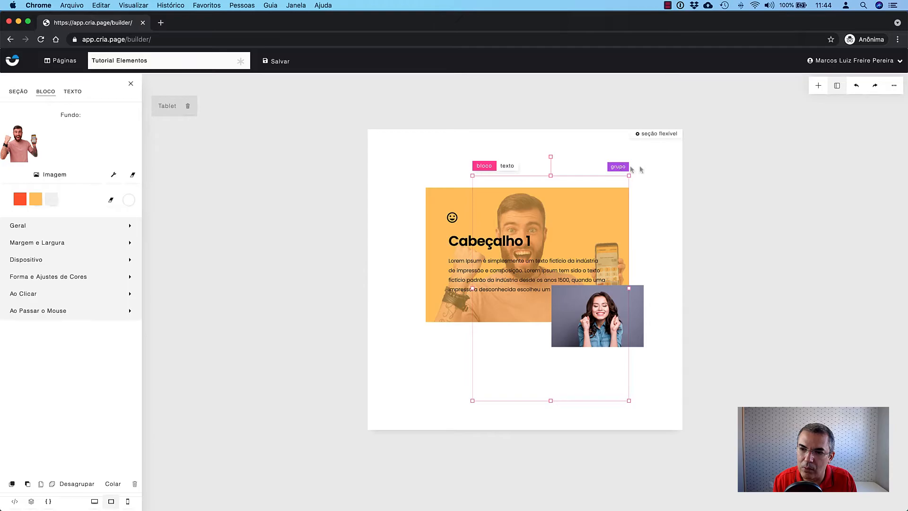
left_click(655, 172)
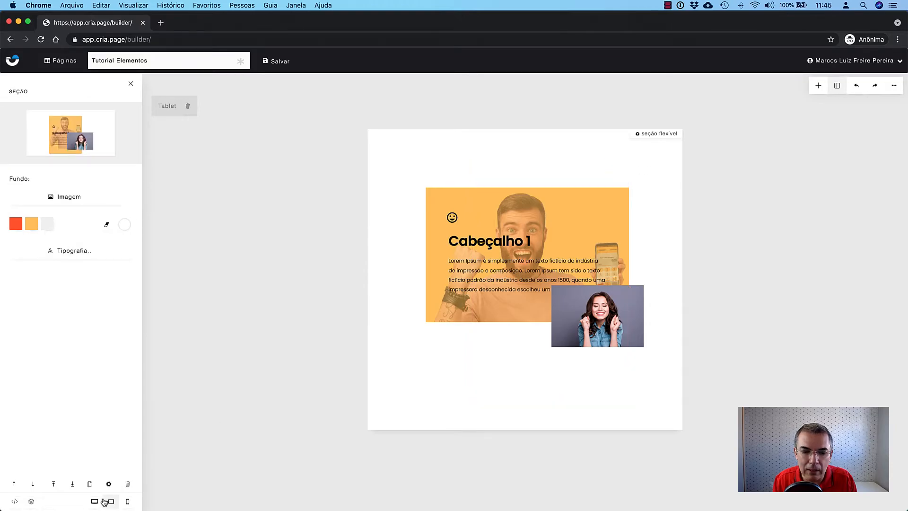
Check the grouped blocks in the phone and tablet layouts and return to the desktop layout
left_click(128, 501)
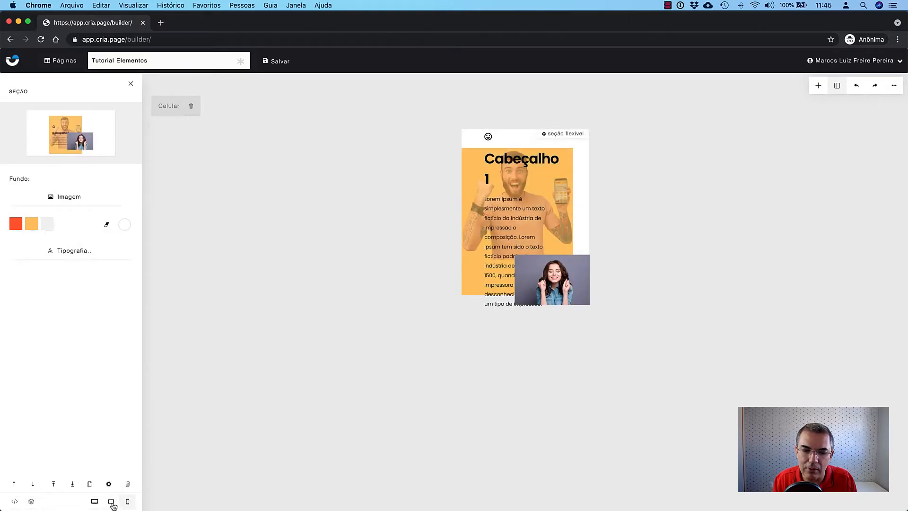
left_click(113, 504)
left_click(96, 503)
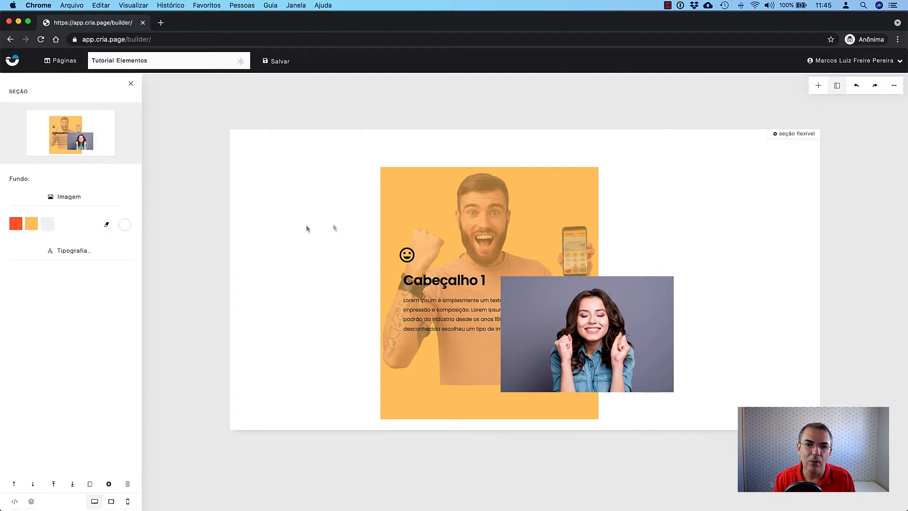
Select the group of text block and image in the desktop layout and ungroup it
left_click(438, 227)
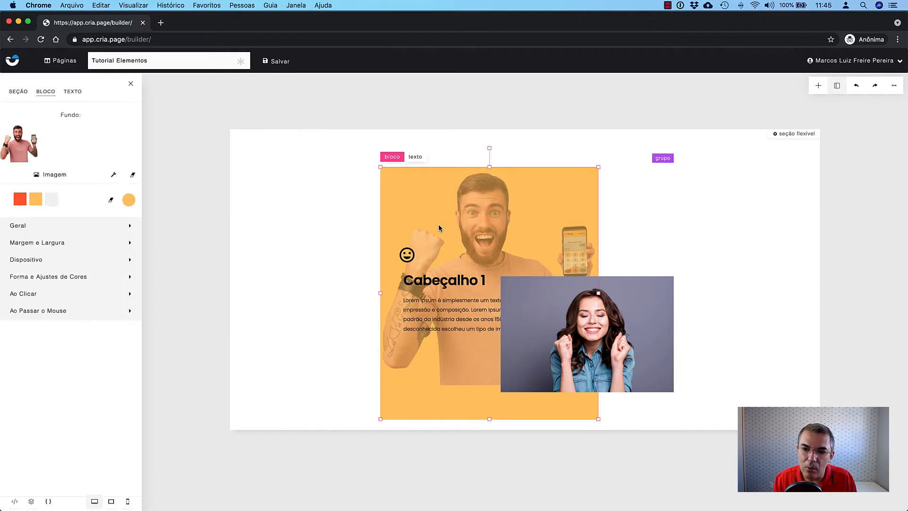
left_click(537, 303)
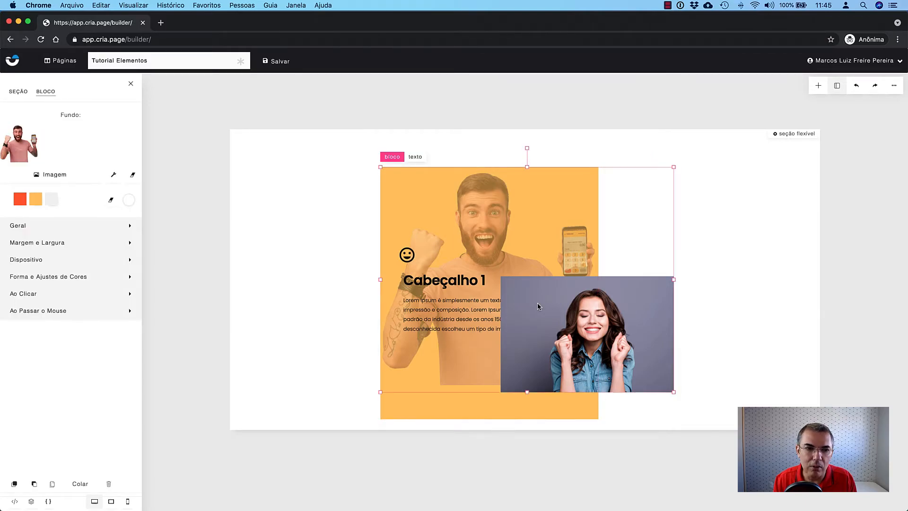
left_click(723, 208)
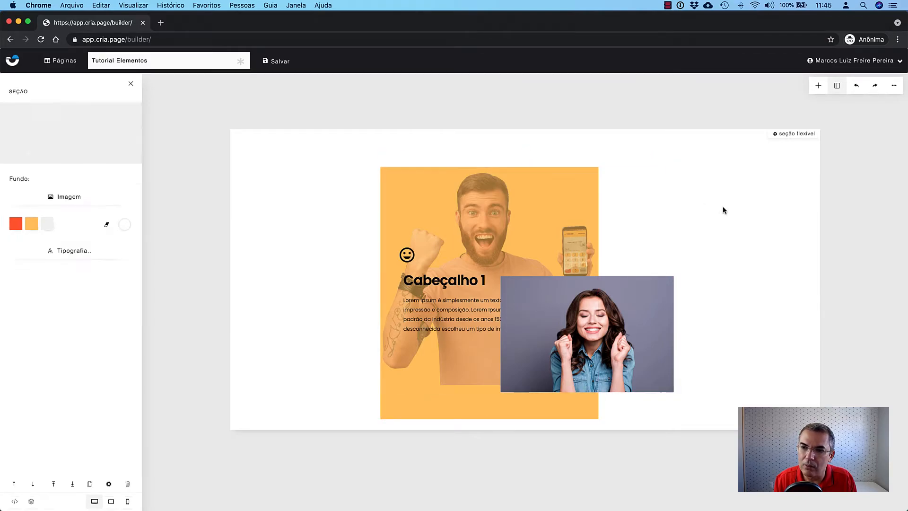
left_click(648, 198)
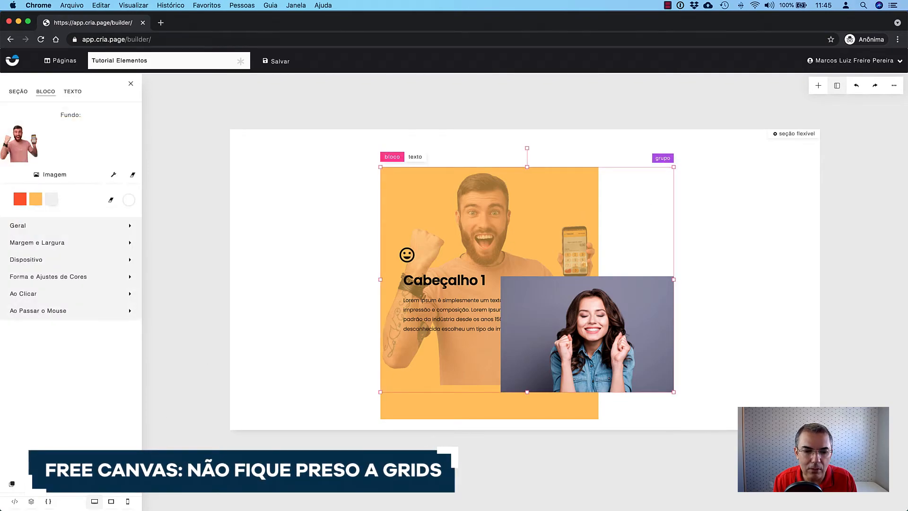
left_click(74, 485)
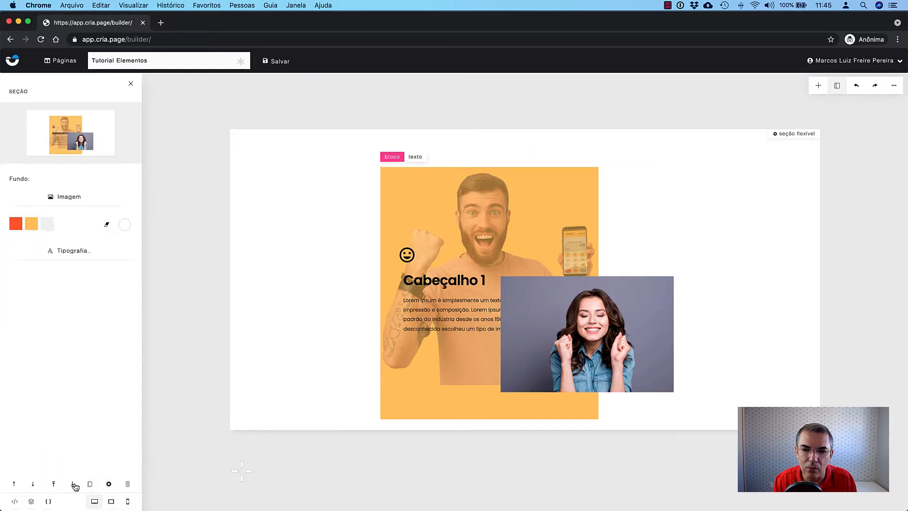
Separate the ungrouped blocks by moving the text block up and left and the image to the right
left_click_drag(424, 198, 351, 183)
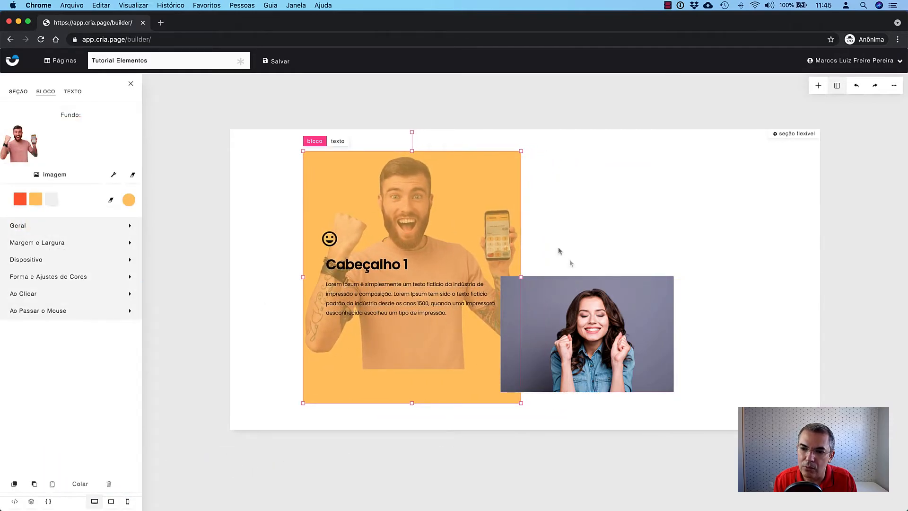
left_click_drag(588, 293, 656, 272)
left_click(646, 195)
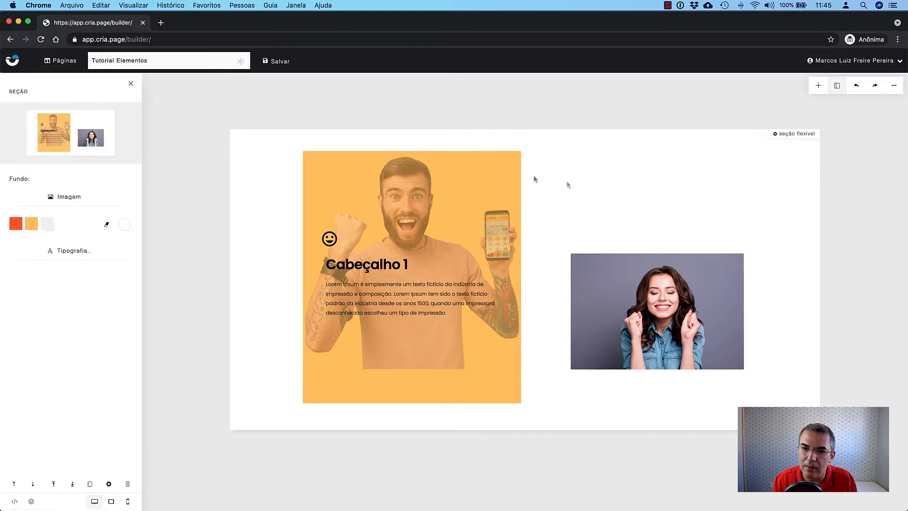
Shrink the orange text block to about two thirds of its size and shift it up and right
left_click(453, 171)
left_click_drag(521, 150, 458, 213)
left_click(518, 220)
left_click_drag(382, 247, 427, 199)
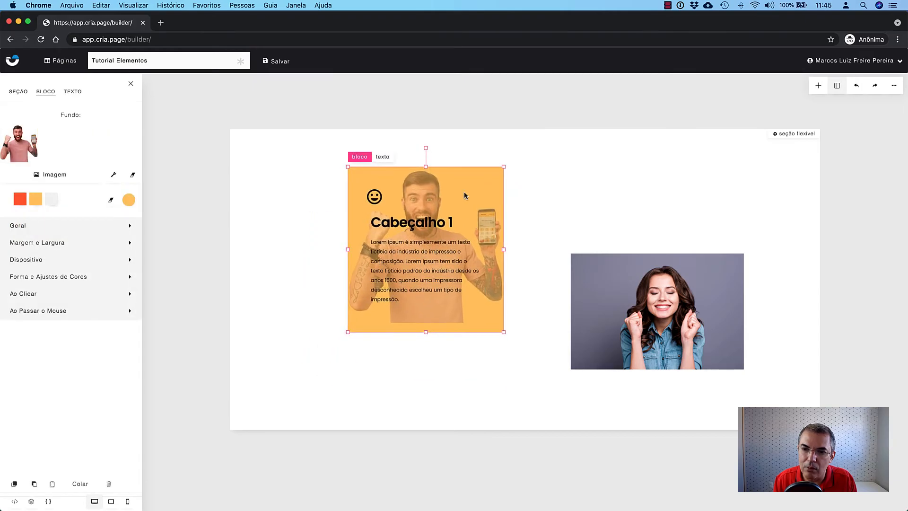
left_click(521, 207)
Select the text block and the image together and set their size to 40
left_click_drag(384, 145, 492, 251)
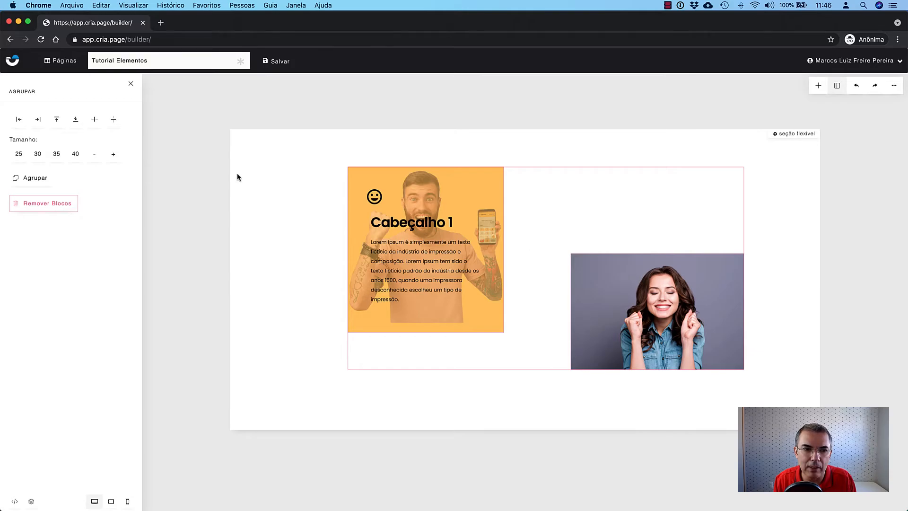
left_click(75, 154)
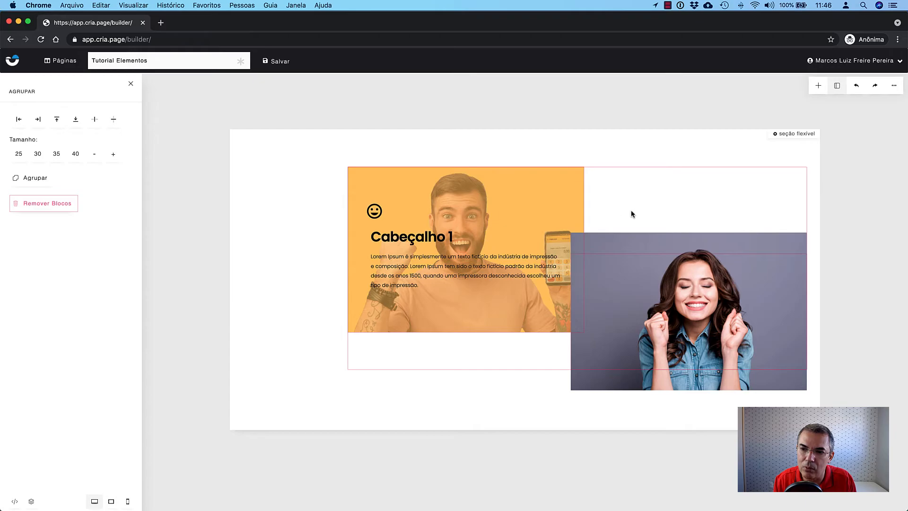
left_click(614, 156)
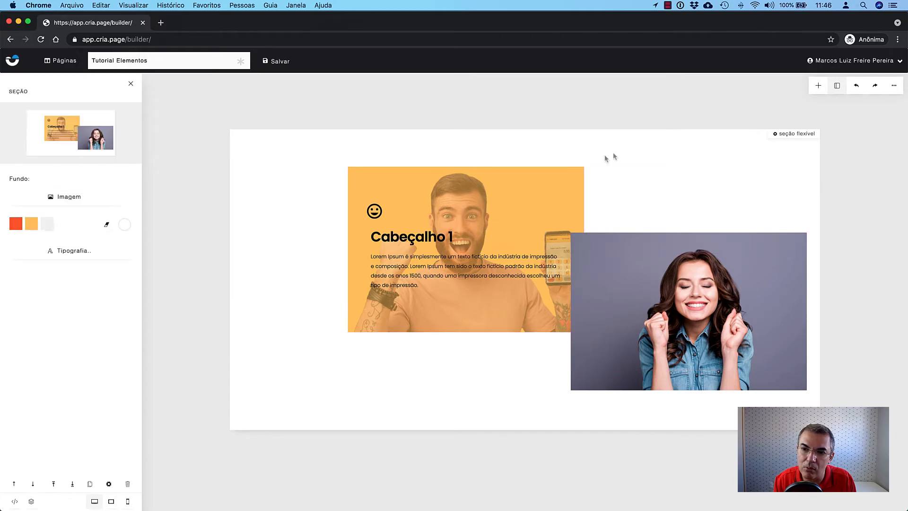
Move the text block left and down, and shift the image slightly left and down beside it
left_click_drag(532, 202, 454, 228)
left_click(463, 179)
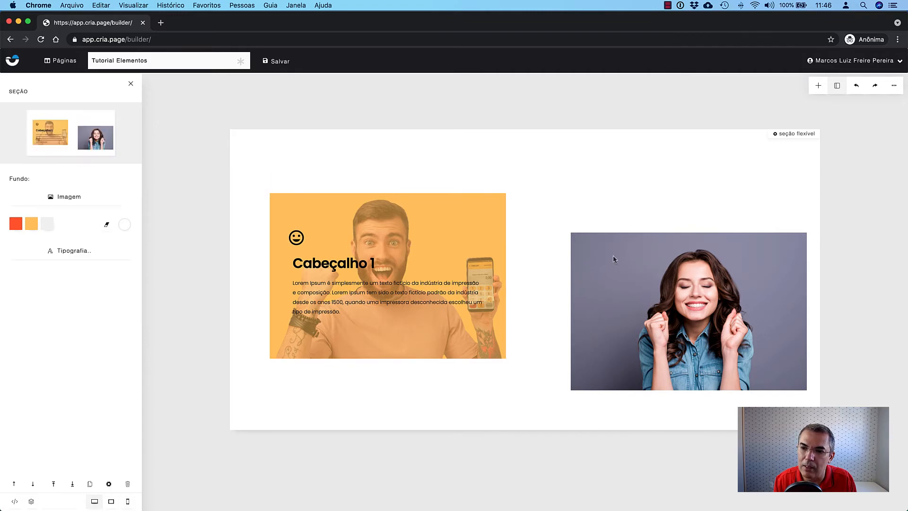
left_click_drag(616, 271, 585, 282)
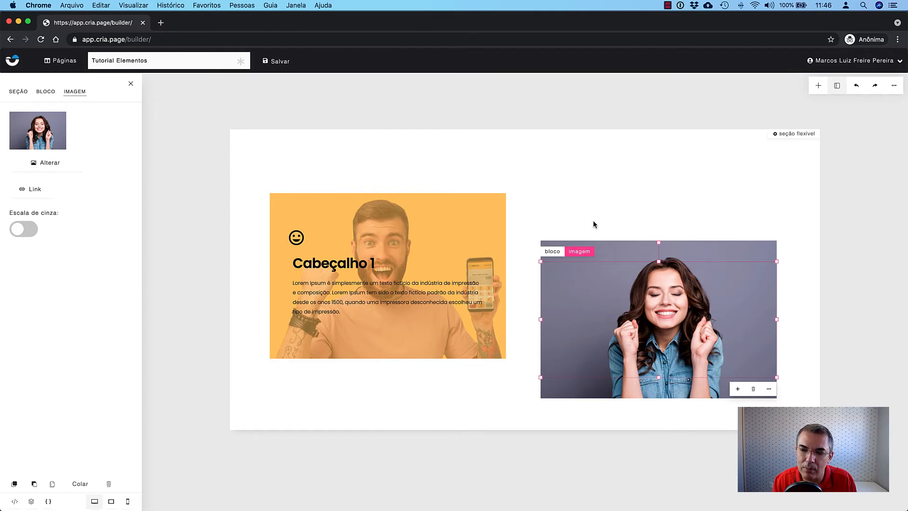
left_click(584, 194)
Set both blocks to size 25 and move the image right beside the text block, aligned with its top edge
left_click_drag(308, 157, 668, 369)
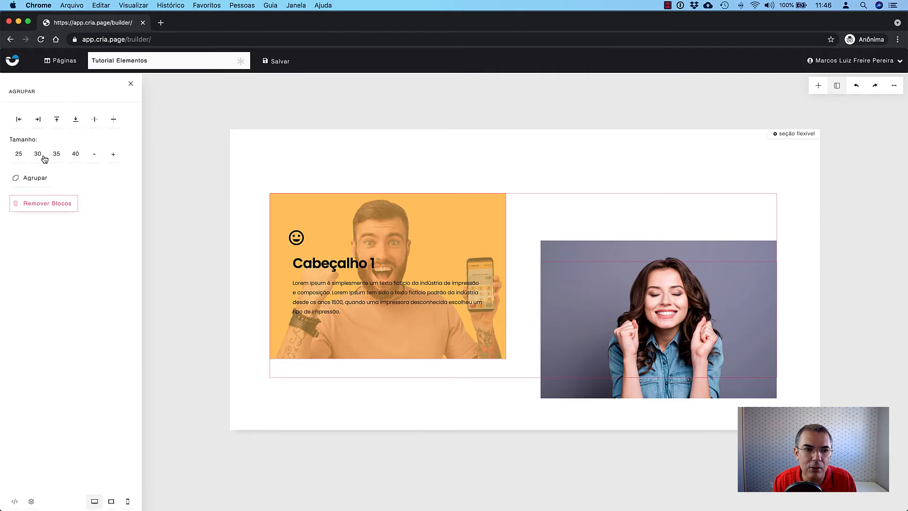
left_click(18, 154)
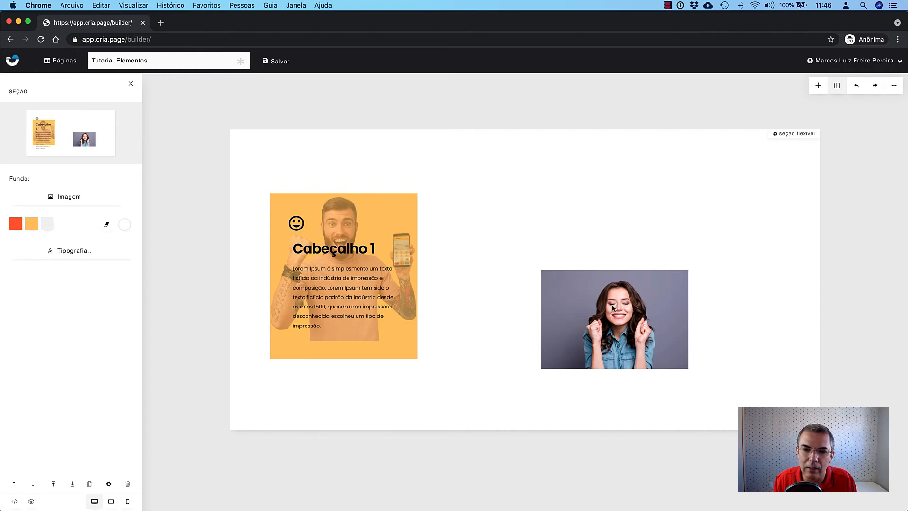
left_click_drag(596, 289, 489, 208)
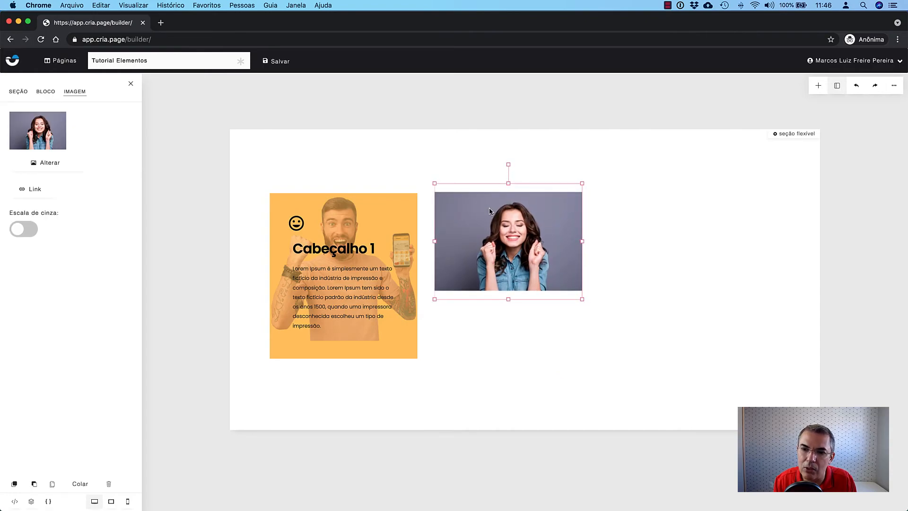
left_click(640, 229)
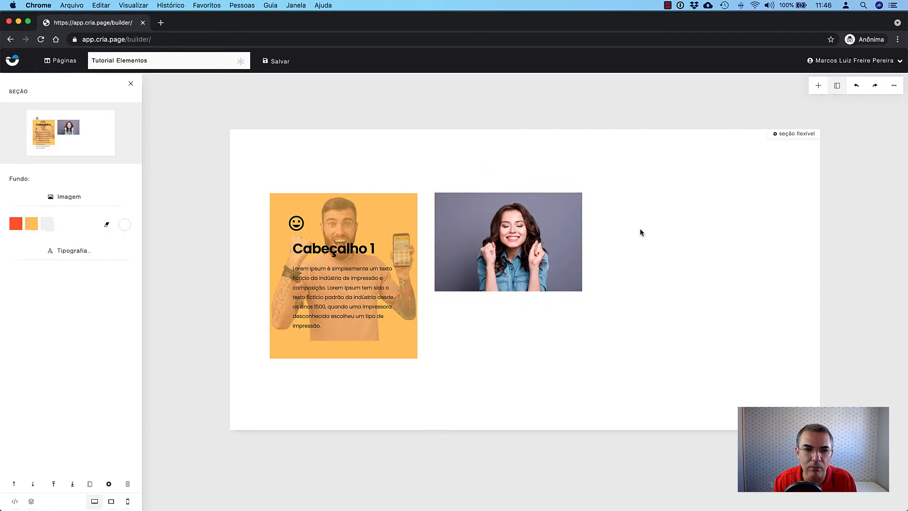